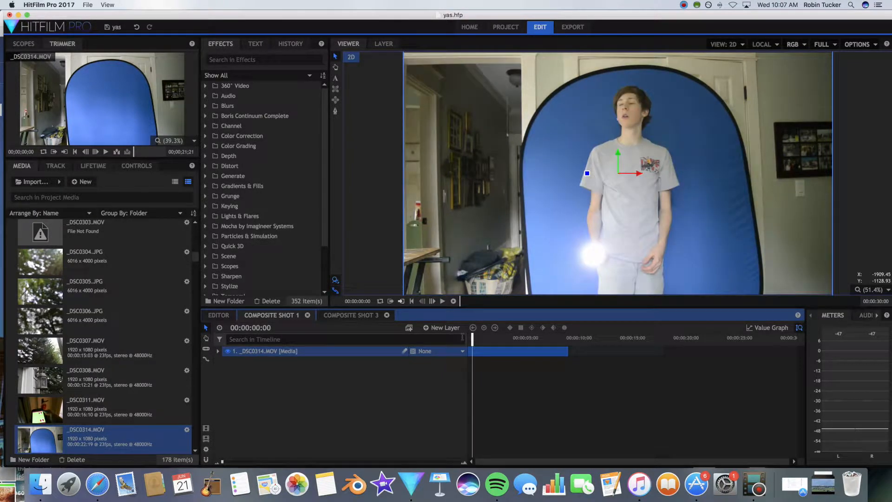
Draw a closed freehand mask on the _DSC0314.MOV layer just inside the blue backdrop's edge, down to the frame's bottom.
{"action": "left_click_drag", "start_coordinate": [504, 351], "coordinate": [509, 352]}
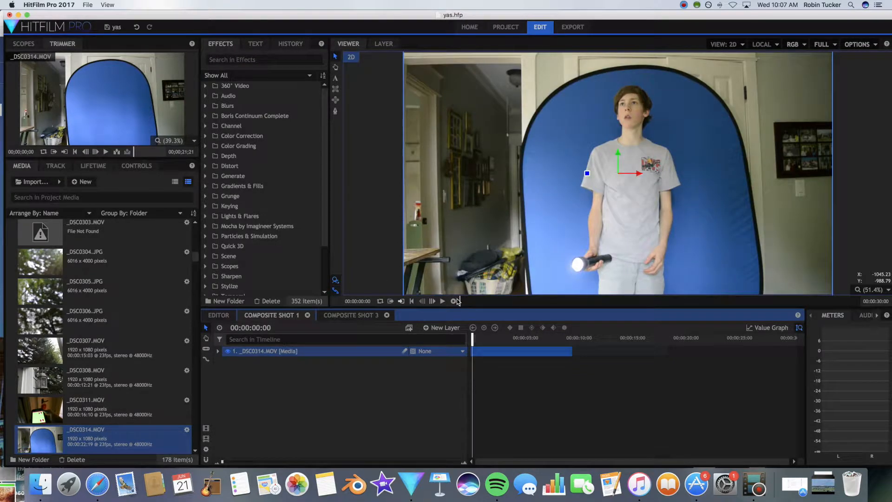
{"action": "left_click", "coordinate": [335, 111]}
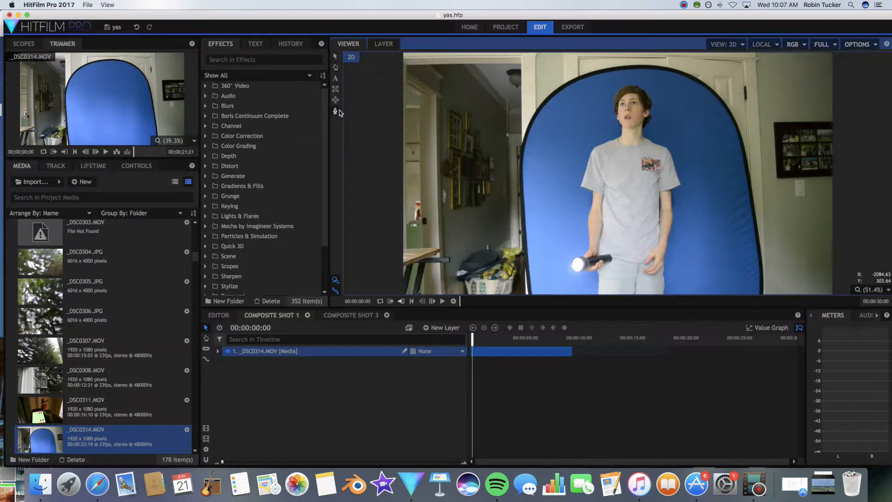
{"action": "left_click", "coordinate": [534, 294]}
{"action": "left_click", "coordinate": [524, 160]}
{"action": "left_click", "coordinate": [560, 97]}
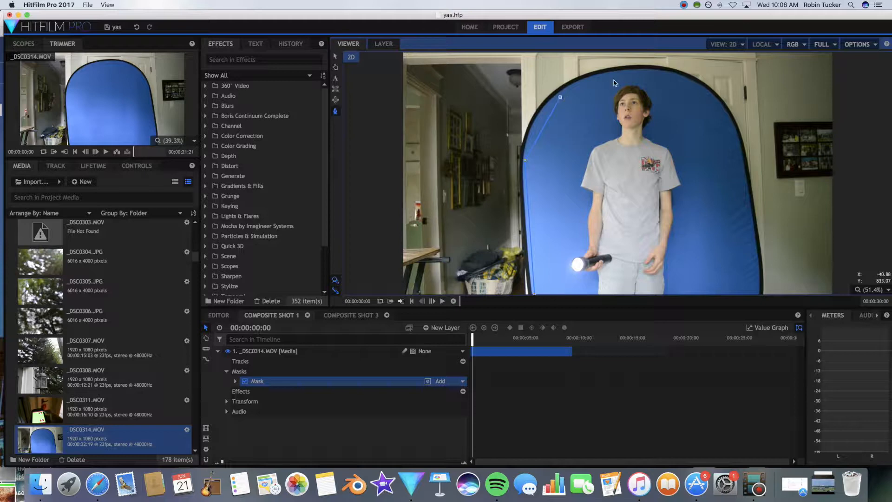
{"action": "left_click", "coordinate": [618, 74]}
{"action": "left_click", "coordinate": [667, 75]}
{"action": "left_click", "coordinate": [710, 99]}
{"action": "left_click", "coordinate": [735, 156]}
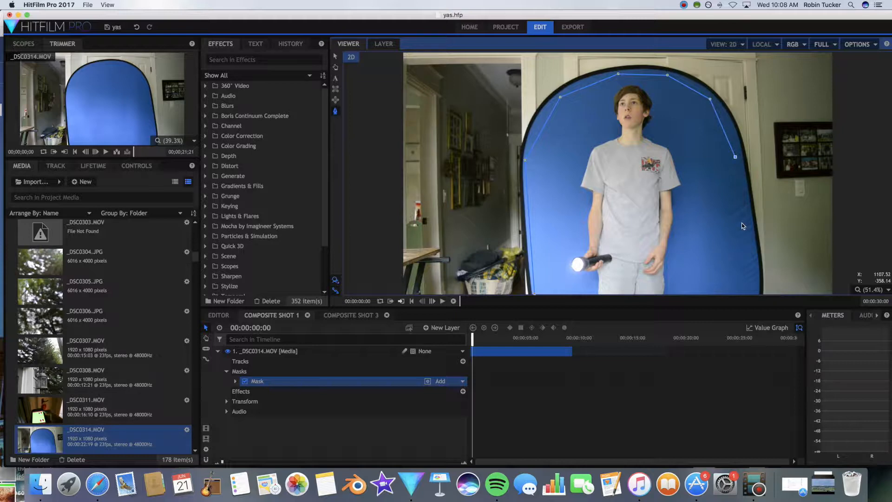
{"action": "left_click", "coordinate": [755, 295]}
{"action": "left_click", "coordinate": [534, 294]}
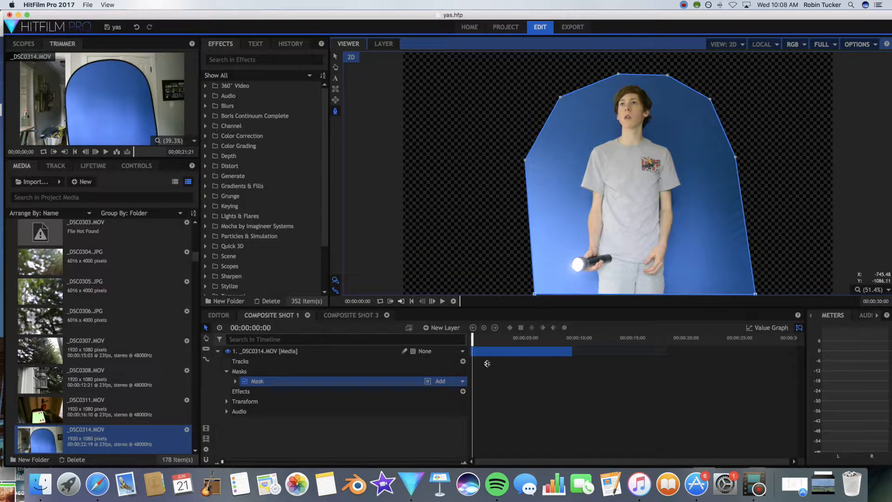
{"action": "left_click", "coordinate": [308, 440]}
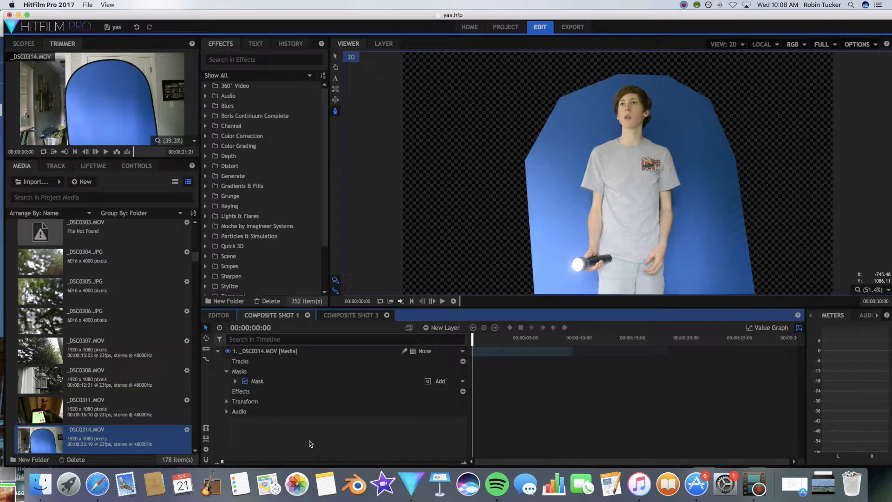
Find the Chroma Key effect by searching for "chroma" and apply it to the _DSC0314.MOV layer.
{"action": "left_click", "coordinate": [236, 60]}
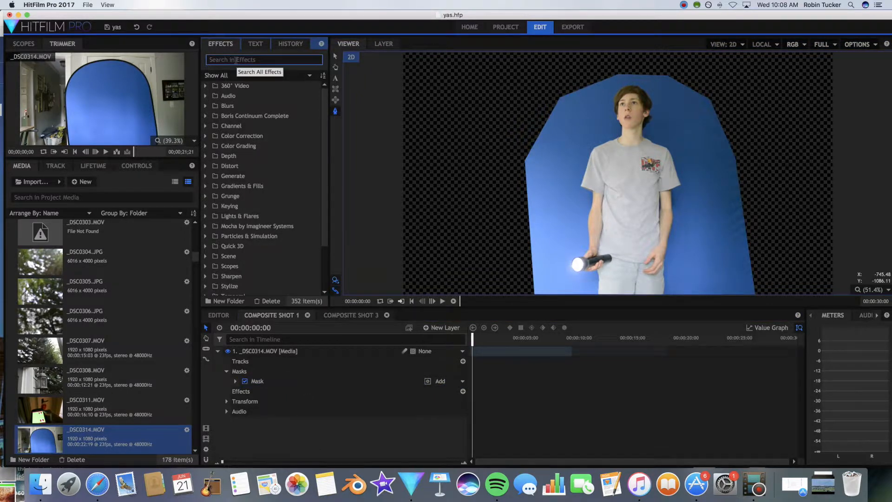
{"action": "type", "text": "chroma"}
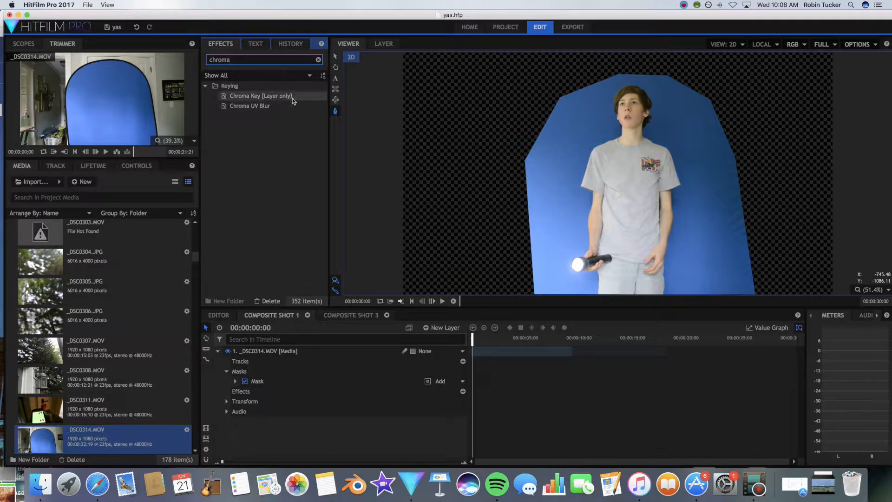
{"action": "left_click_drag", "start_coordinate": [293, 101], "coordinate": [311, 350]}
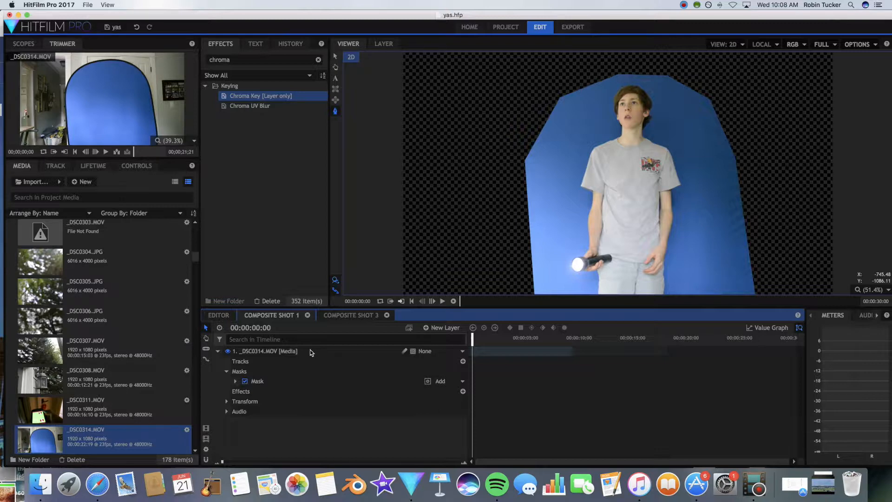
{"action": "left_click_drag", "start_coordinate": [310, 350], "coordinate": [310, 350]}
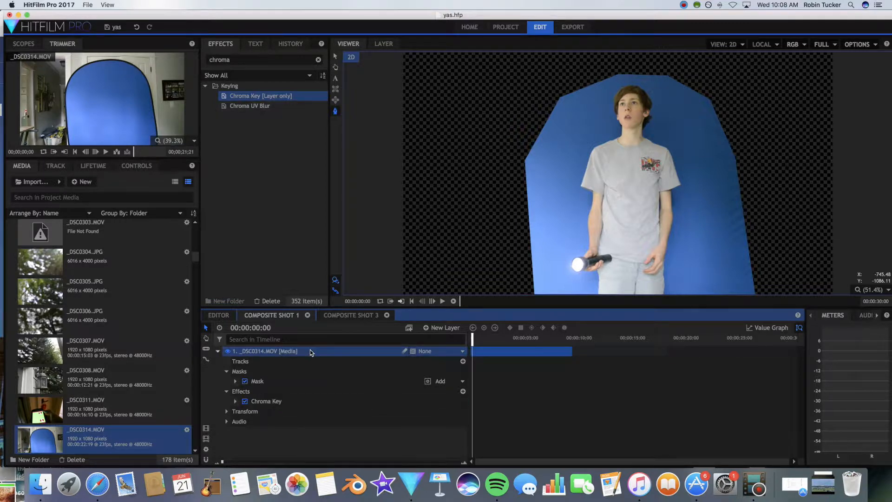
Sample the blue backdrop beside the person as the Chroma Key color, 60, 103, 166.
{"action": "left_click", "coordinate": [235, 401]}
{"action": "scroll", "coordinate": [335, 411], "scroll_direction": "down", "scroll_amount": 1}
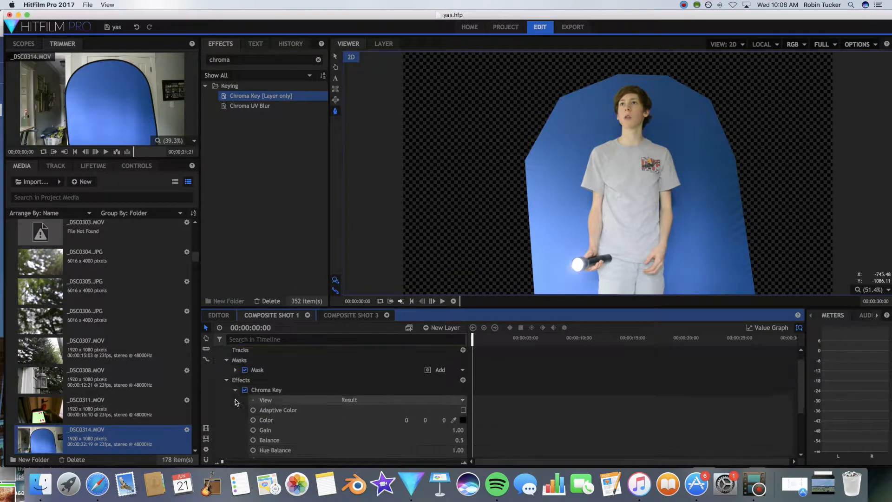
{"action": "left_click", "coordinate": [453, 416]}
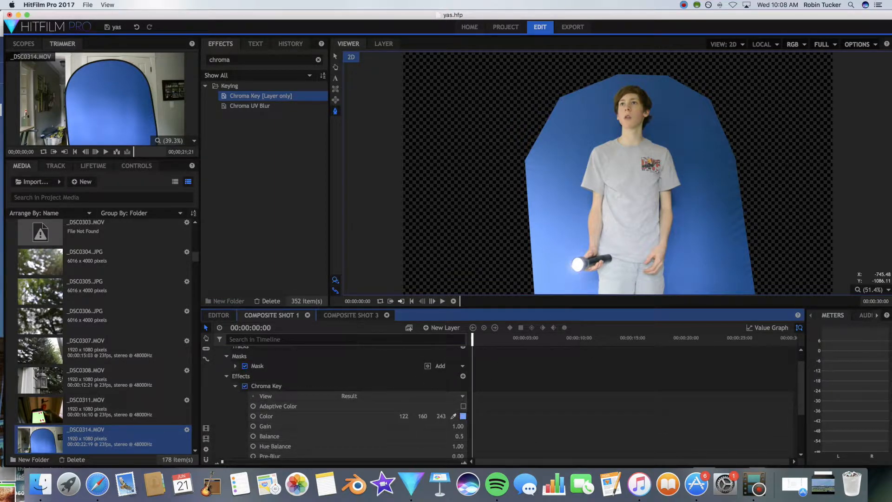
{"action": "left_click", "coordinate": [575, 159]}
{"action": "left_click", "coordinate": [581, 160]}
{"action": "scroll", "coordinate": [230, 361], "scroll_direction": "up", "scroll_amount": 1}
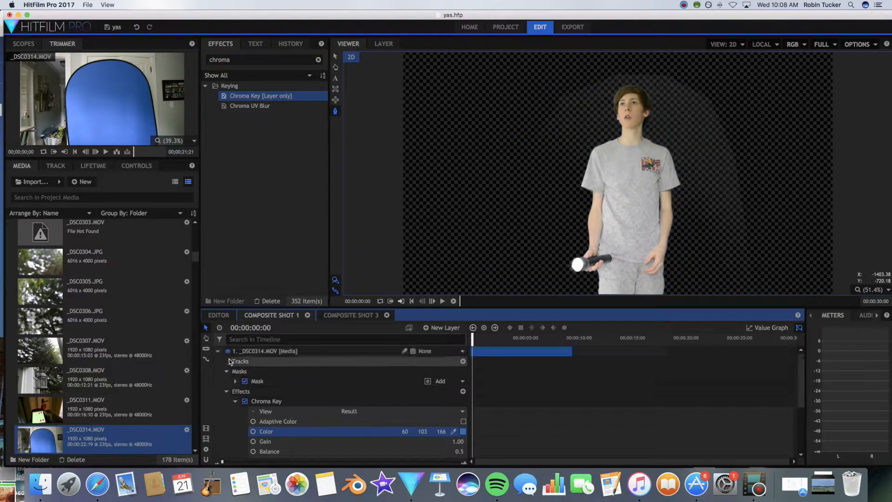
{"action": "scroll", "coordinate": [278, 371], "scroll_direction": "down", "scroll_amount": 4}
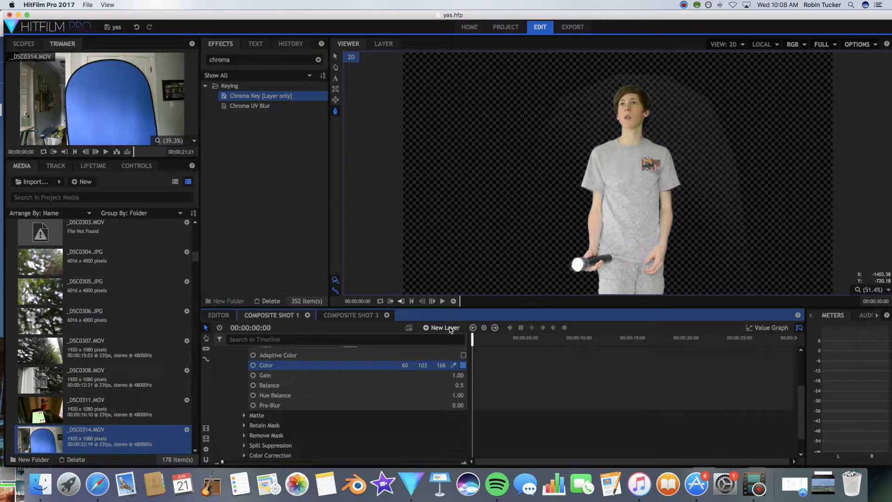
Create a white 3840 x 2160 plane layer and place it beneath the _DSC0314.MOV layer.
{"action": "left_click", "coordinate": [450, 327]}
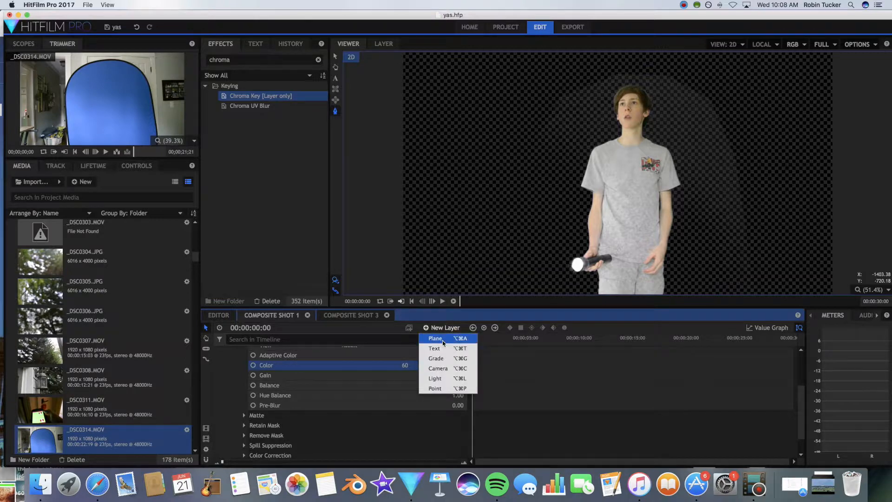
{"action": "left_click", "coordinate": [436, 338]}
{"action": "left_click", "coordinate": [471, 253]}
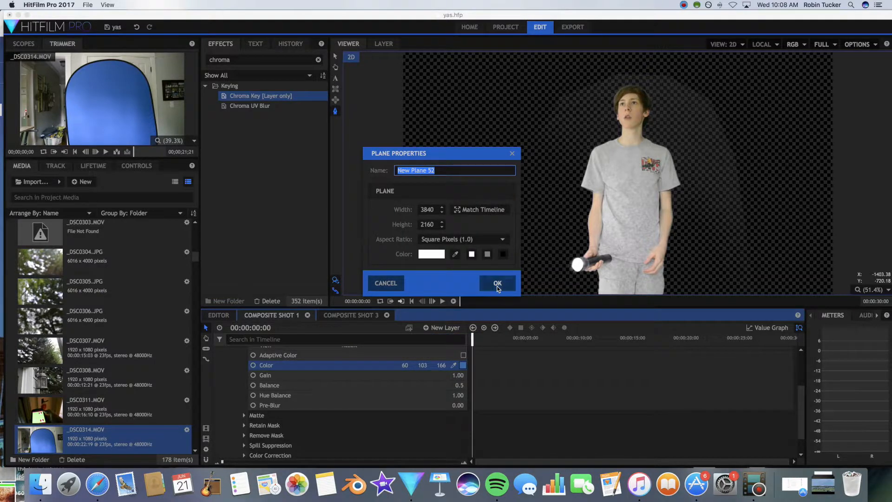
{"action": "left_click", "coordinate": [497, 284]}
{"action": "left_click_drag", "start_coordinate": [260, 350], "coordinate": [257, 366]}
Set the Chroma Key balance to 0.00 and adjust its gain to clear the remaining backdrop noise around the person.
{"action": "left_click", "coordinate": [218, 351]}
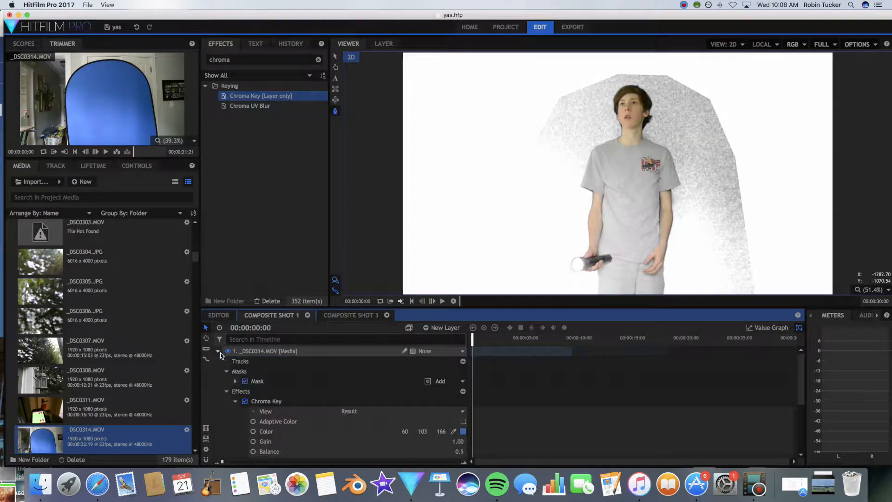
{"action": "scroll", "coordinate": [284, 409], "scroll_direction": "down", "scroll_amount": 2}
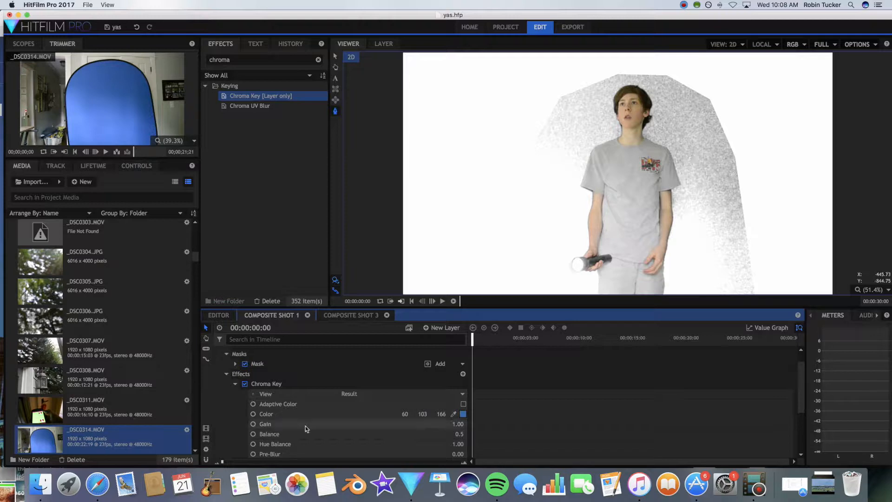
{"action": "scroll", "coordinate": [305, 425], "scroll_direction": "down", "scroll_amount": 1}
{"action": "mouse_move", "coordinate": [455, 408]}
{"action": "left_mouse_down"}
{"action": "mouse_move", "coordinate": [437, 408]}
{"action": "mouse_move", "coordinate": [497, 408]}
{"action": "mouse_move", "coordinate": [463, 408]}
{"action": "mouse_move", "coordinate": [457, 419]}
{"action": "left_mouse_up"}
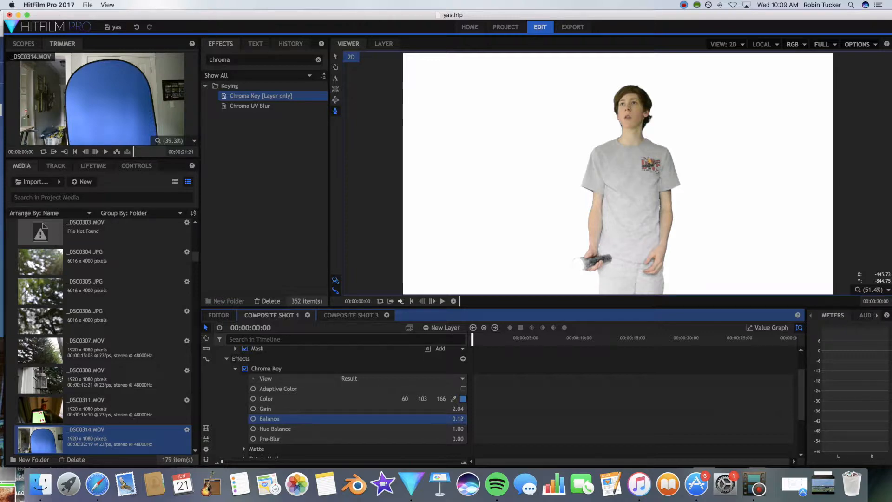
{"action": "scroll", "coordinate": [446, 422], "scroll_direction": "down", "scroll_amount": 3}
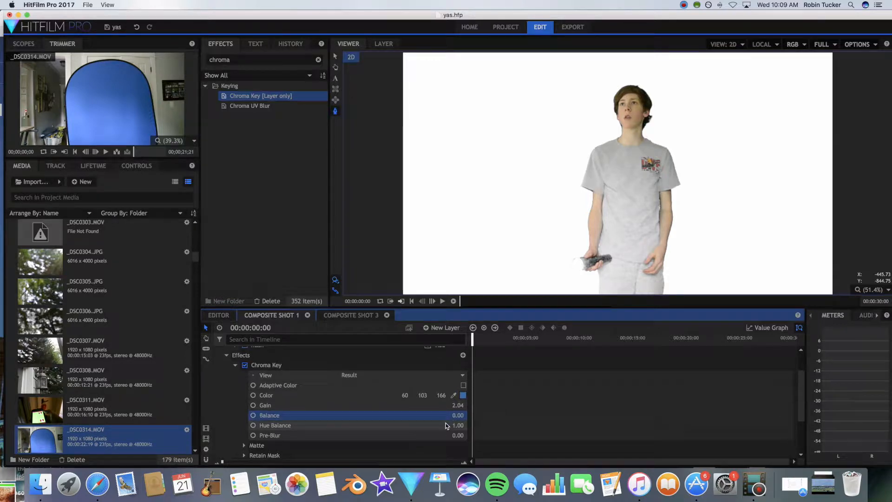
{"action": "left_click_drag", "start_coordinate": [456, 406], "coordinate": [482, 405]}
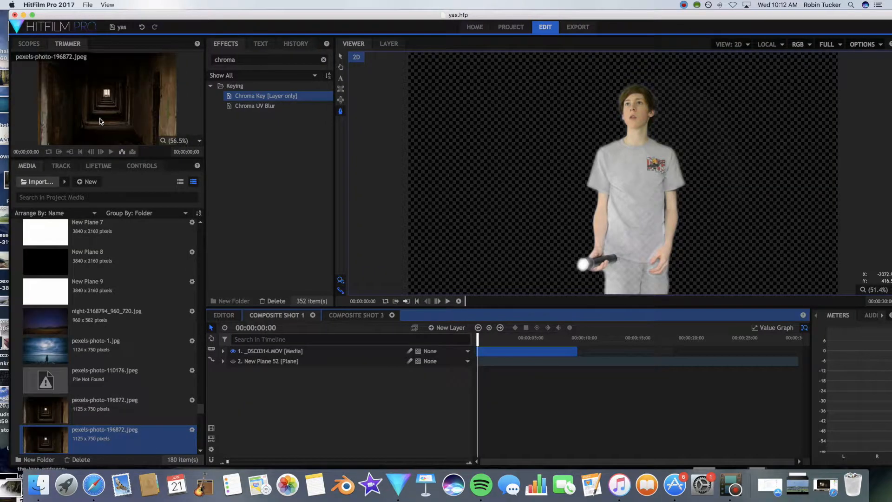
Add pexels-photo-196872.jpeg as the lowest layer and scale it up to fill the frame as the background.
{"action": "left_click_drag", "start_coordinate": [89, 441], "coordinate": [340, 398]}
{"action": "left_click", "coordinate": [341, 56]}
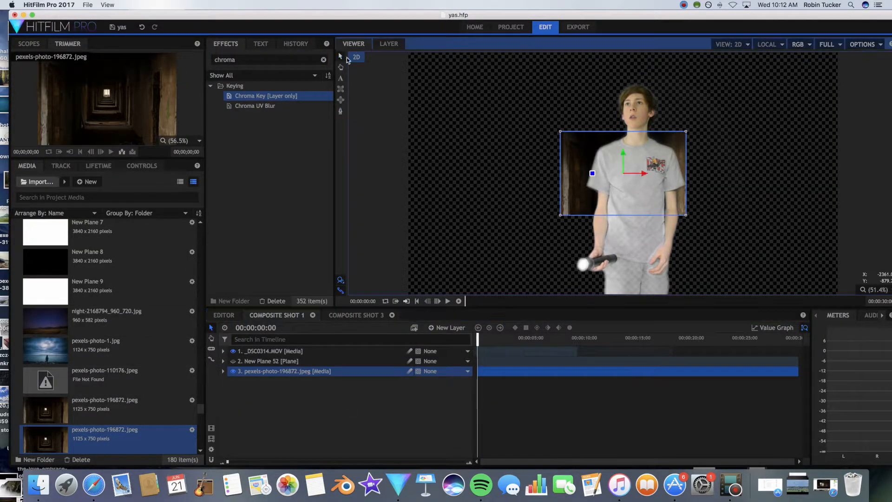
{"action": "left_click_drag", "start_coordinate": [561, 217], "coordinate": [405, 305]}
{"action": "left_click", "coordinate": [383, 402]}
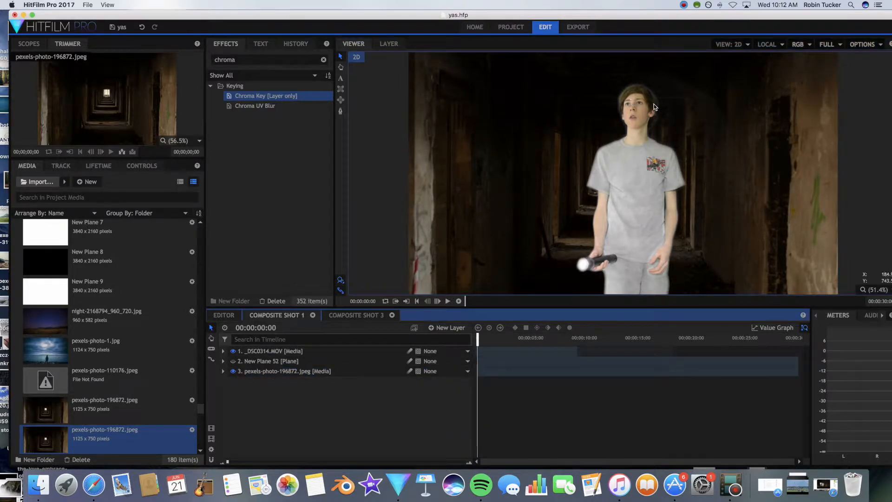
Find the Brightness & Contrast effect and apply it to the _DSC0314.MOV layer.
{"action": "left_click", "coordinate": [324, 61]}
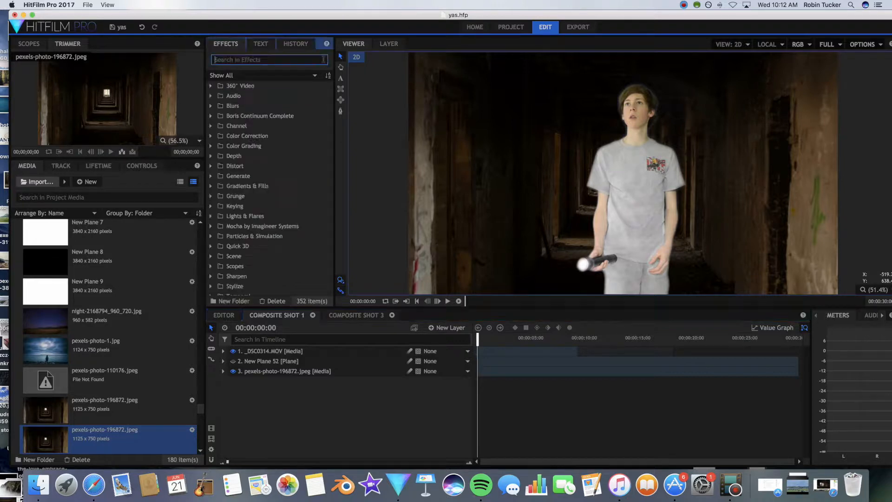
{"action": "type", "text": "brig"}
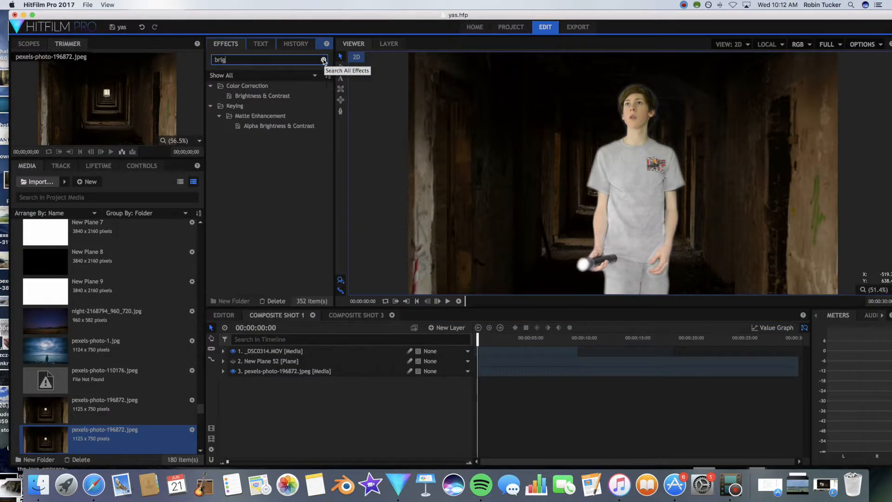
{"action": "left_click_drag", "start_coordinate": [301, 97], "coordinate": [289, 354]}
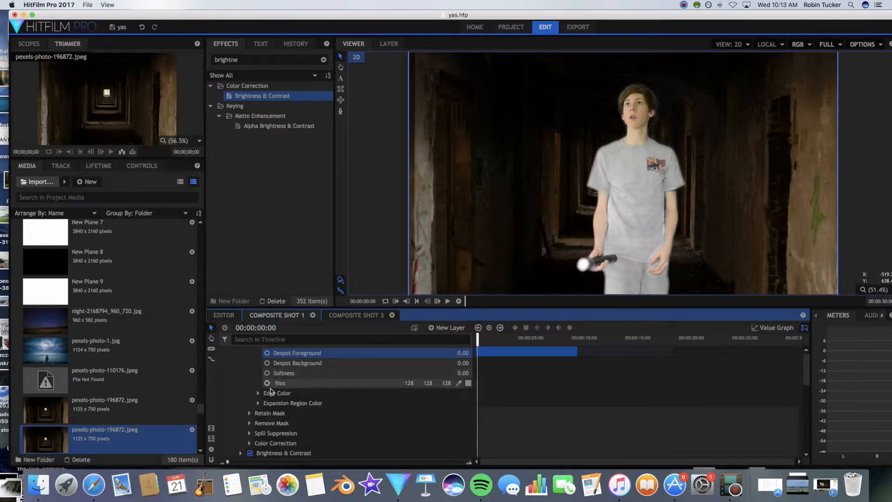
Set the footage layer's Brightness & Contrast effect to brightness -73.0 and contrast 58.0, and collapse the layer.
{"action": "scroll", "coordinate": [272, 392], "scroll_direction": "up", "scroll_amount": 10}
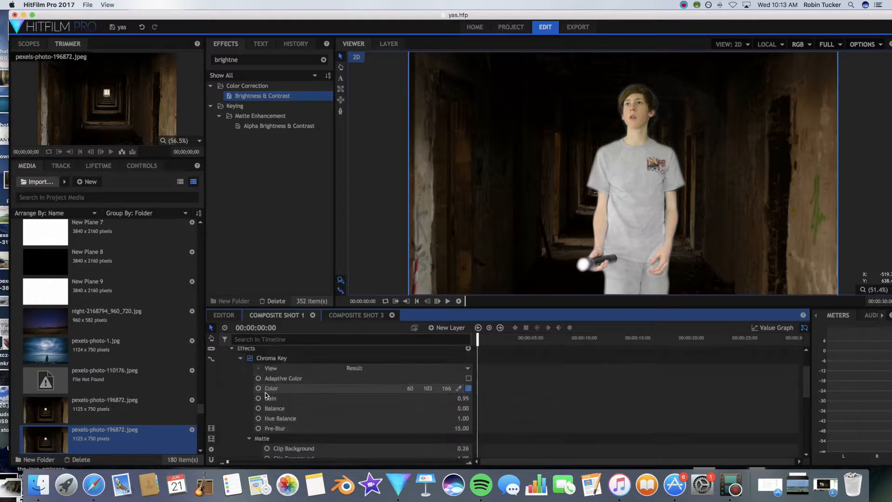
{"action": "scroll", "coordinate": [267, 395], "scroll_direction": "up", "scroll_amount": 3}
{"action": "left_click", "coordinate": [240, 401]}
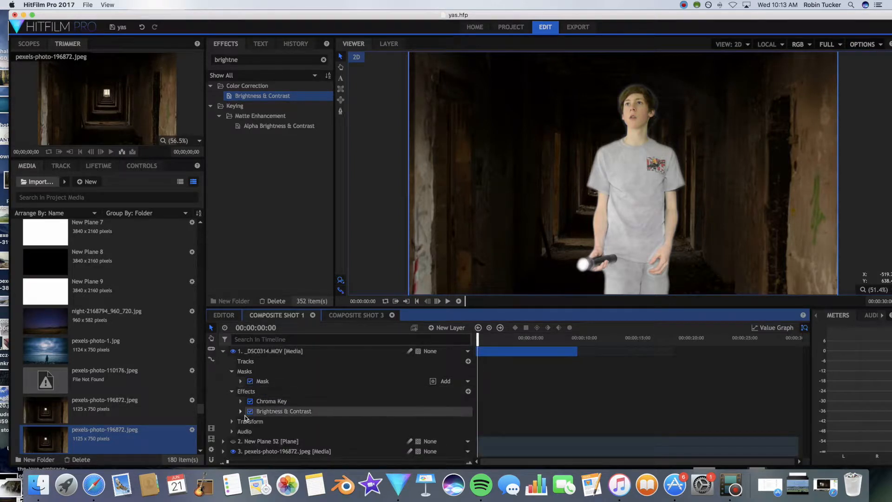
{"action": "left_click", "coordinate": [241, 411]}
{"action": "scroll", "coordinate": [375, 365], "scroll_direction": "down", "scroll_amount": 1}
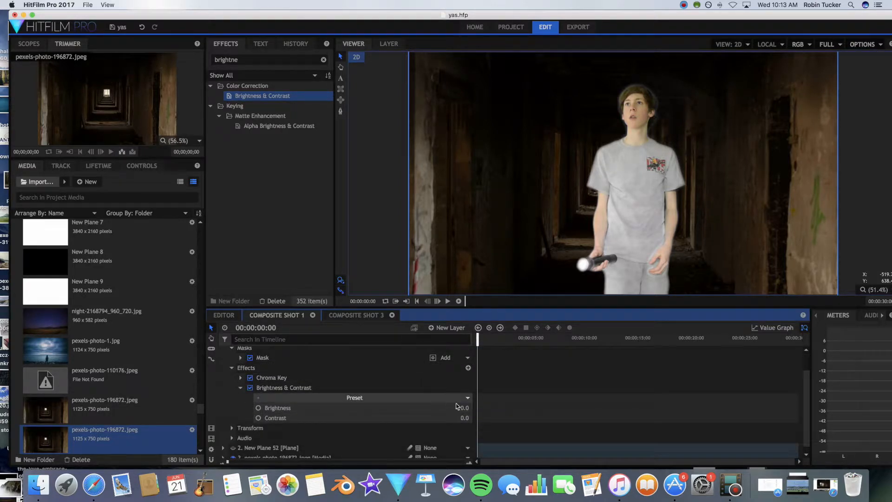
{"action": "left_click_drag", "start_coordinate": [459, 408], "coordinate": [475, 418]}
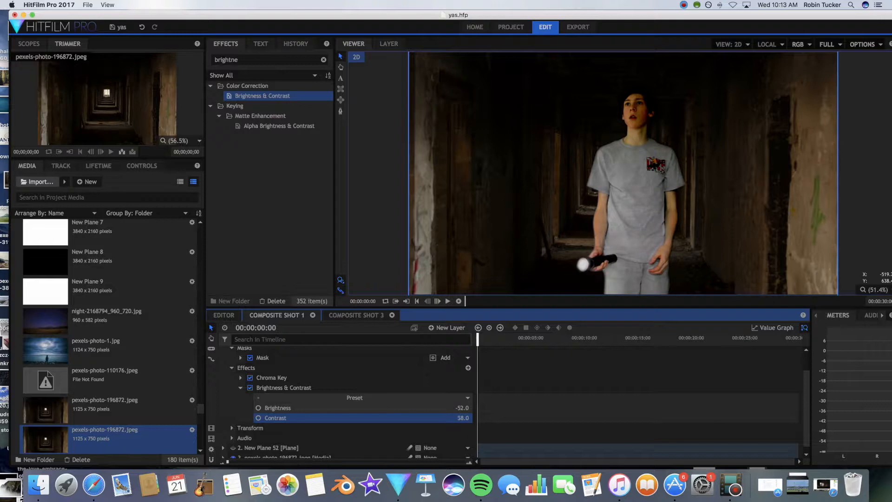
{"action": "left_click_drag", "start_coordinate": [463, 408], "coordinate": [455, 408]}
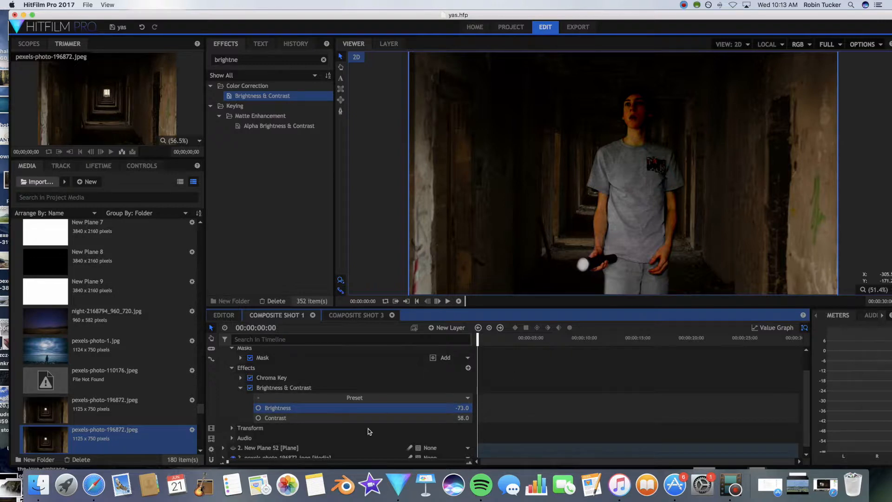
{"action": "scroll", "coordinate": [297, 421], "scroll_direction": "up", "scroll_amount": 2}
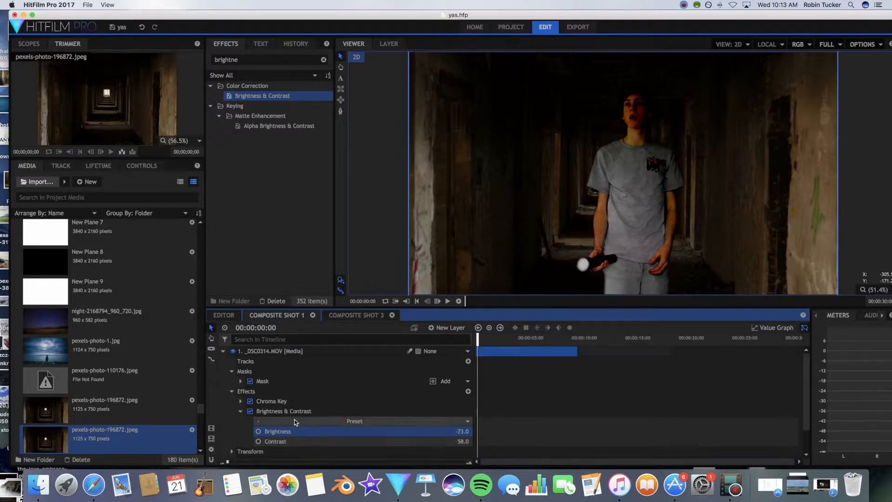
{"action": "left_click", "coordinate": [224, 351]}
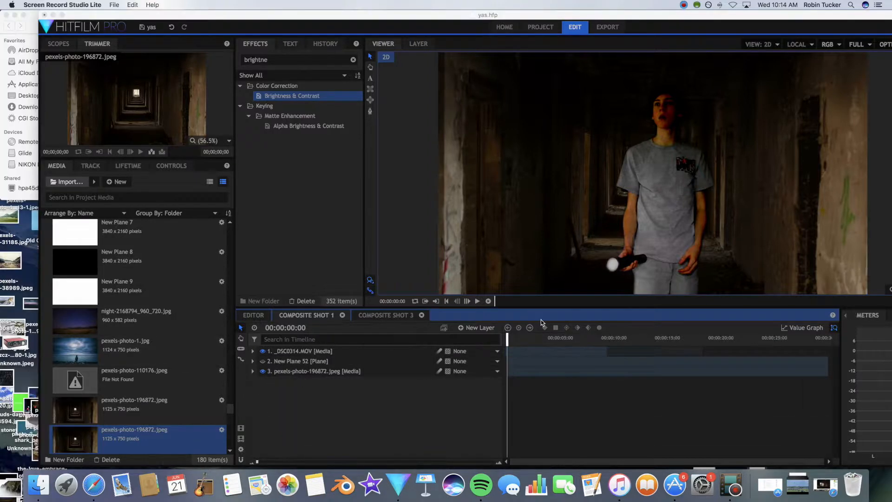
Switch to Finder and open the Surface Elements folder inside the Action Textures Pack.
{"action": "left_click", "coordinate": [30, 23]}
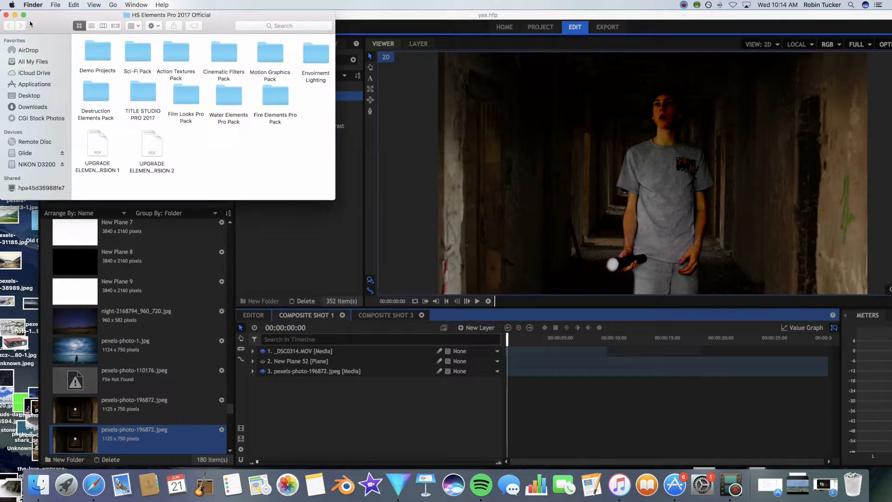
{"action": "double_click", "coordinate": [182, 50]}
{"action": "double_click", "coordinate": [91, 55]}
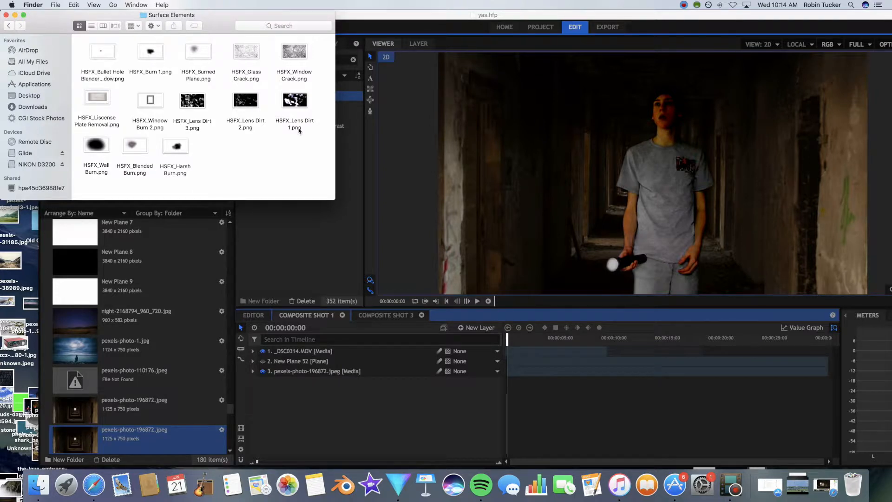
Import HSFX_Lens Dirt 1.png into the project media and add it as the uppermost layer of Composite Shot 1.
{"action": "left_click_drag", "start_coordinate": [292, 101], "coordinate": [166, 303]}
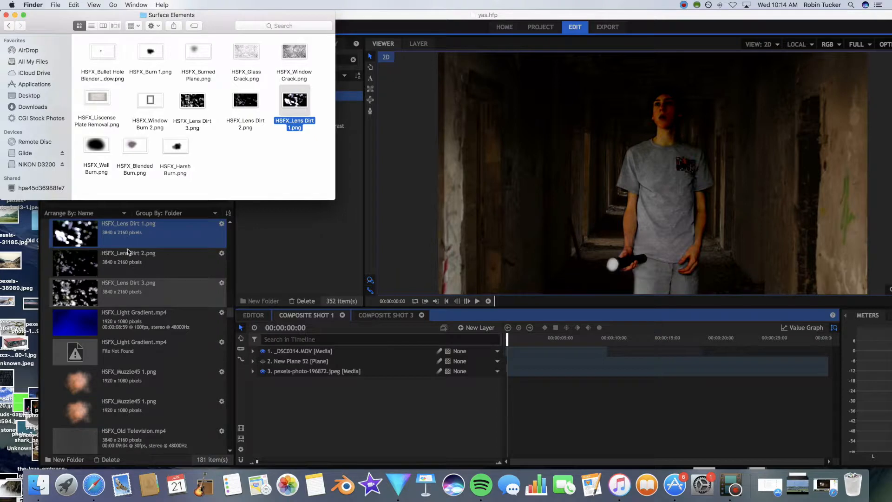
{"action": "left_click", "coordinate": [129, 238]}
{"action": "left_click_drag", "start_coordinate": [117, 227], "coordinate": [300, 351]}
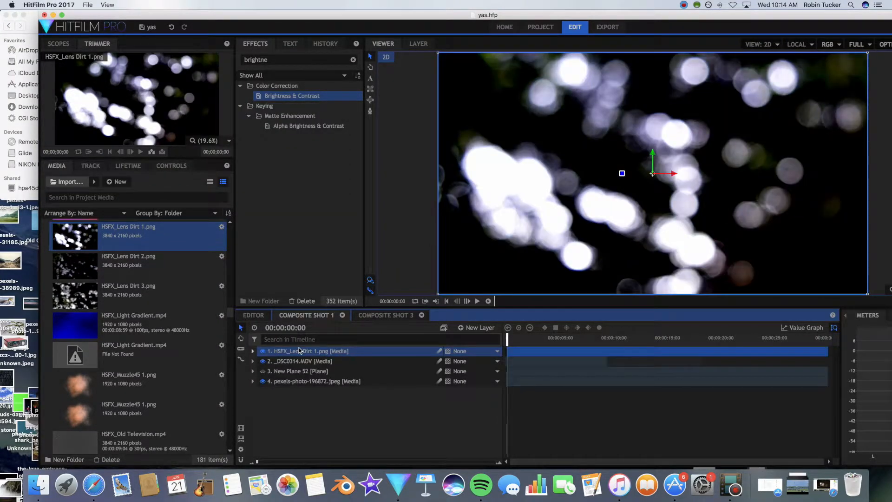
Set the HSFX_Lens Dirt 1.png layer's blend mode to Screen and deselect the layer.
{"action": "right_click", "coordinate": [326, 351]}
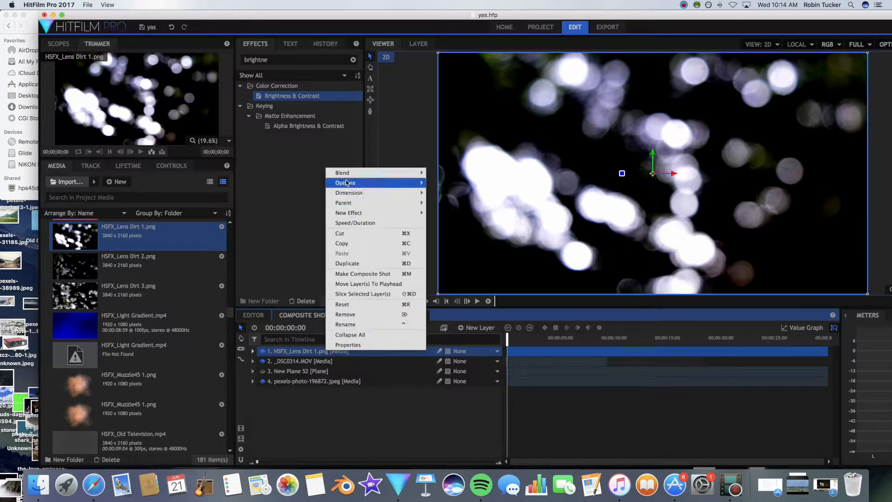
{"action": "mouse_move", "coordinate": [345, 172]}
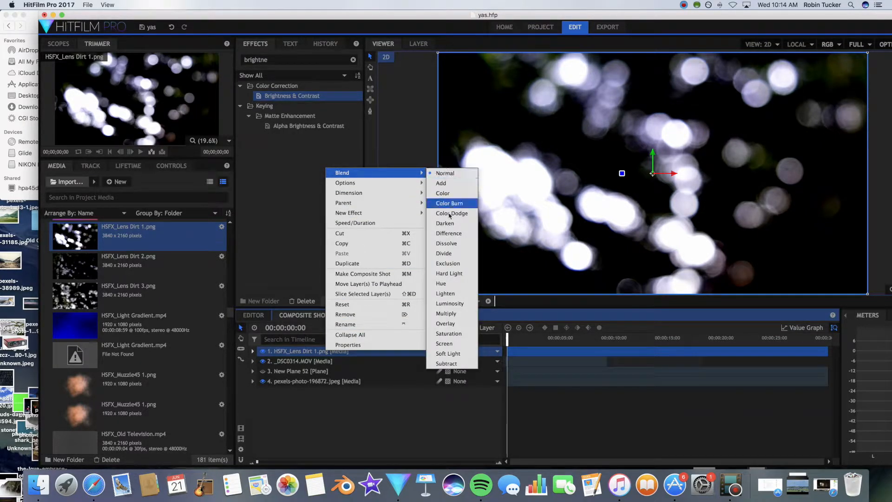
{"action": "left_click", "coordinate": [460, 343]}
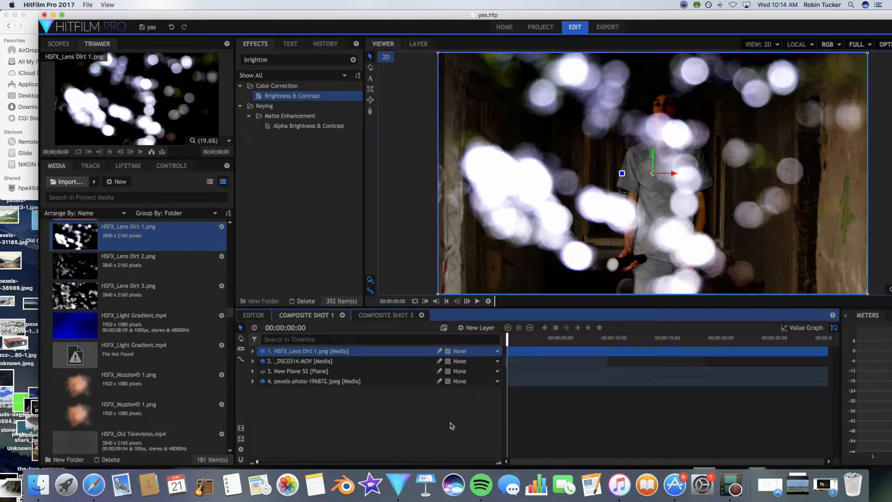
{"action": "left_click", "coordinate": [385, 409]}
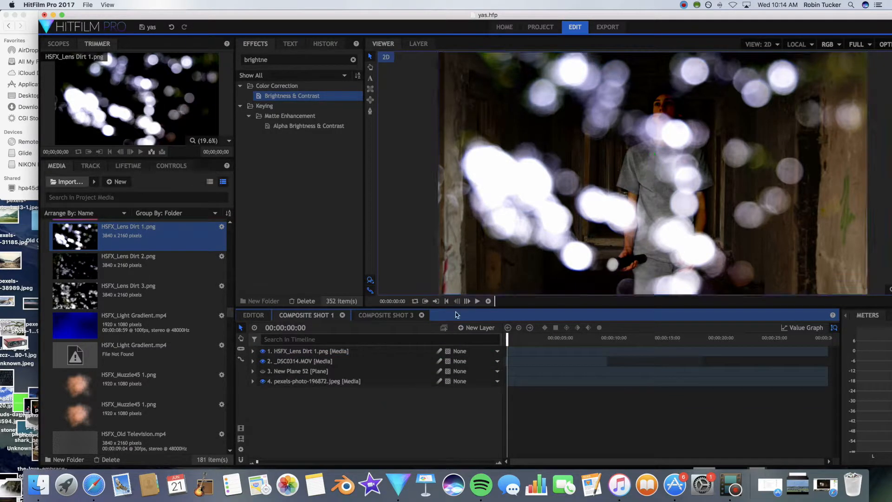
Convert the lens dirt layer to a 3D Plane and move it to about -135, -132, 407.
{"action": "left_click", "coordinate": [370, 57]}
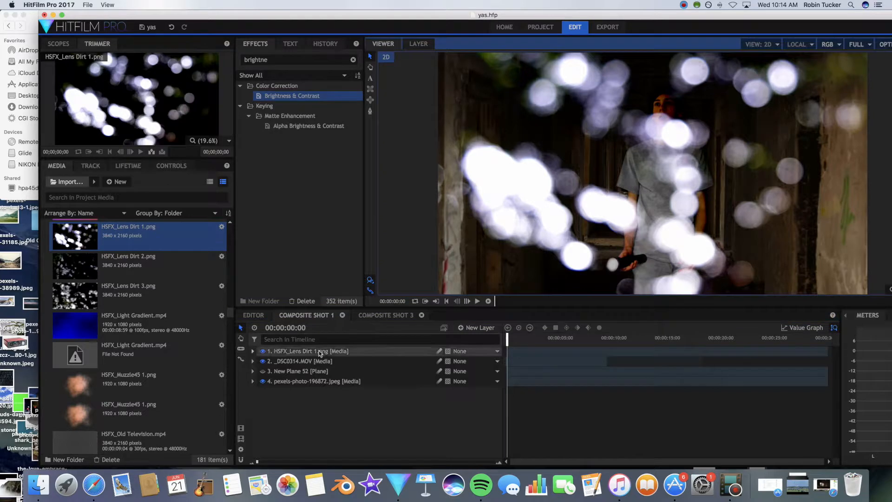
{"action": "left_click", "coordinate": [450, 361]}
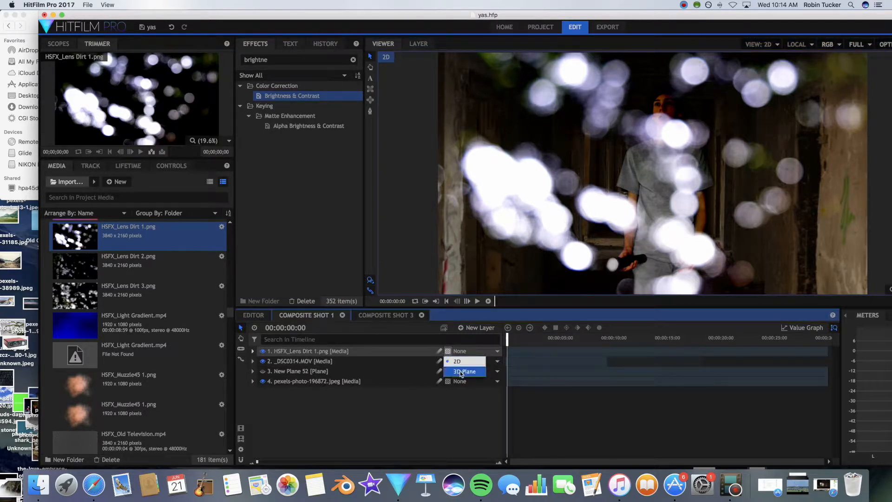
{"action": "left_click", "coordinate": [461, 372]}
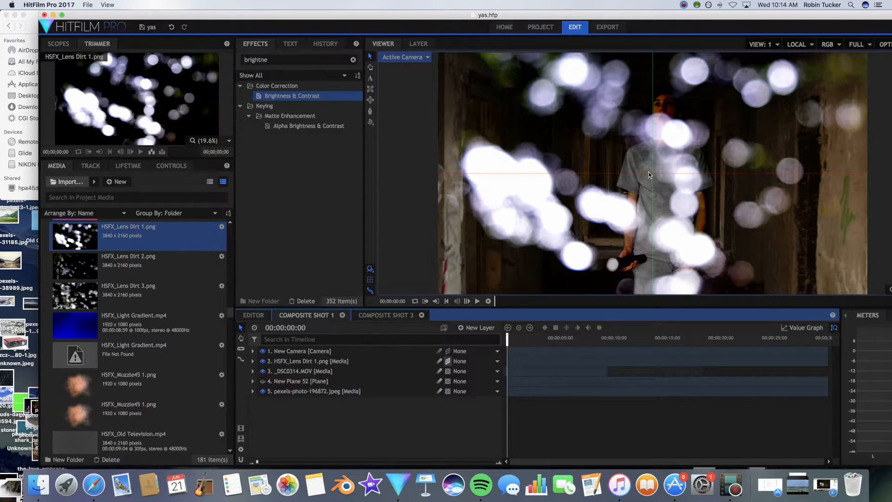
{"action": "left_click", "coordinate": [312, 361]}
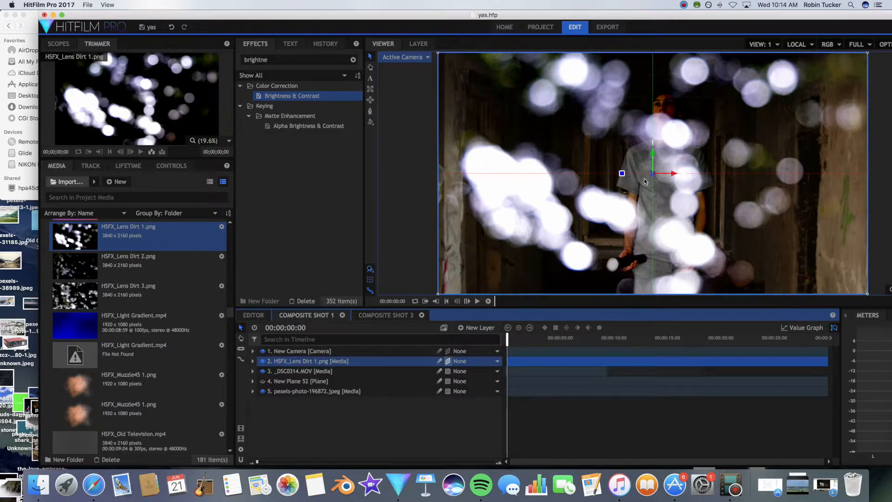
{"action": "left_click_drag", "start_coordinate": [653, 174], "coordinate": [621, 214]}
{"action": "left_click_drag", "start_coordinate": [656, 160], "coordinate": [656, 189]}
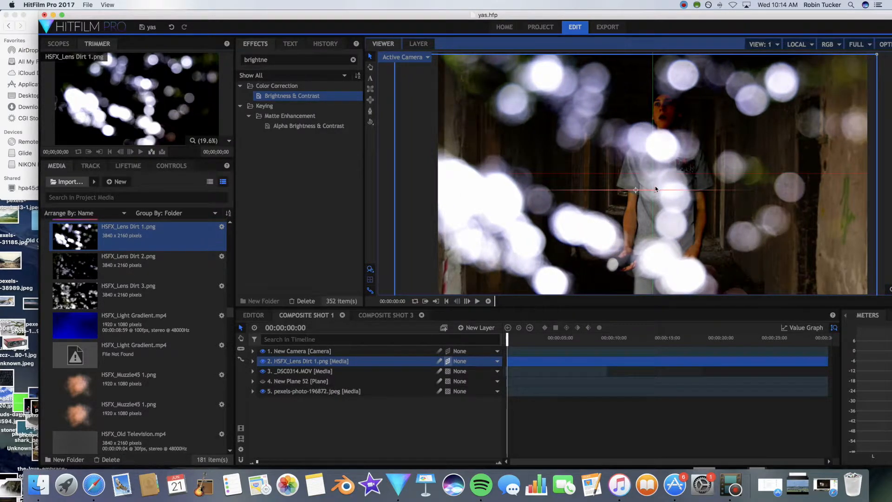
Lower the lens dirt layer's opacity to 9.0% in its transform properties.
{"action": "left_click", "coordinate": [253, 361]}
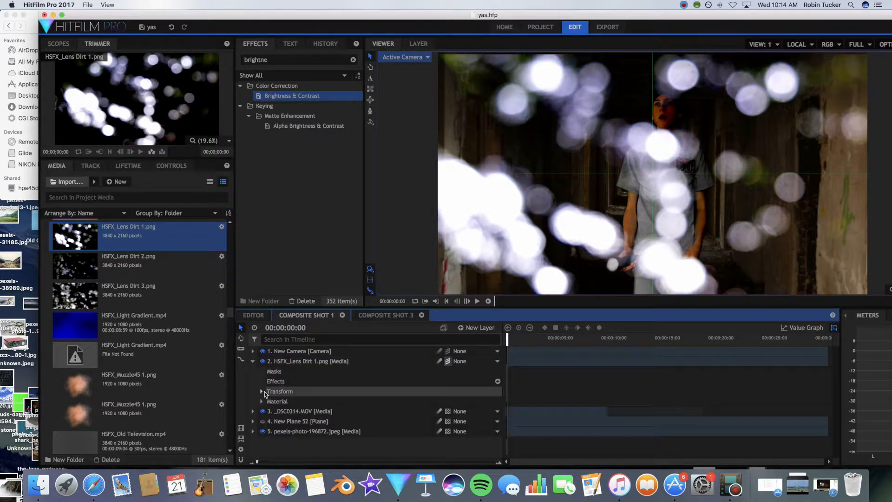
{"action": "left_click", "coordinate": [261, 391]}
{"action": "left_click", "coordinate": [297, 401]}
{"action": "left_click_drag", "start_coordinate": [489, 401], "coordinate": [461, 401]}
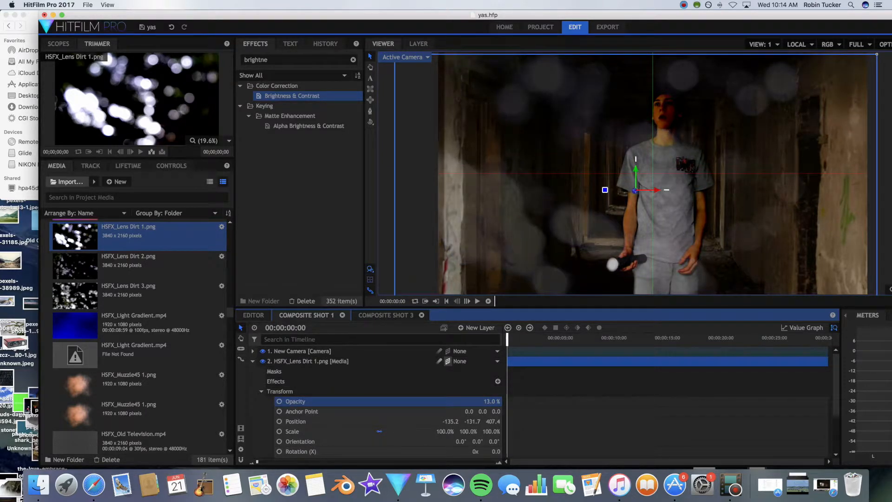
{"action": "left_click_drag", "start_coordinate": [491, 401], "coordinate": [487, 402]}
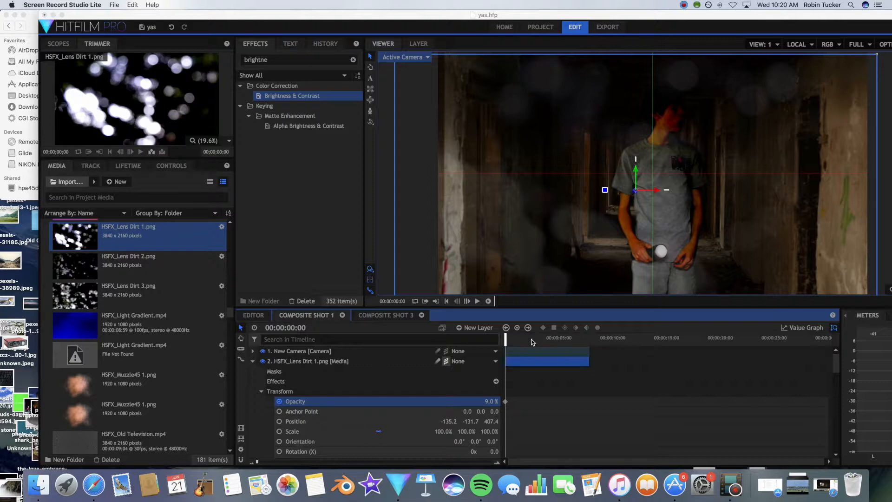
Preview the flashlight's movement and keyframe the lens dirt opacity at 22.0% at 00:00:00:52.
{"action": "left_click", "coordinate": [480, 300]}
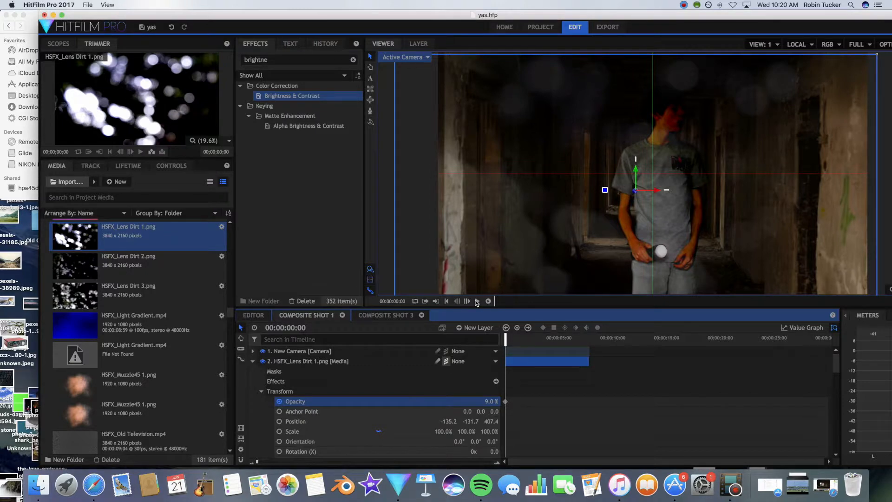
{"action": "left_click", "coordinate": [479, 301]}
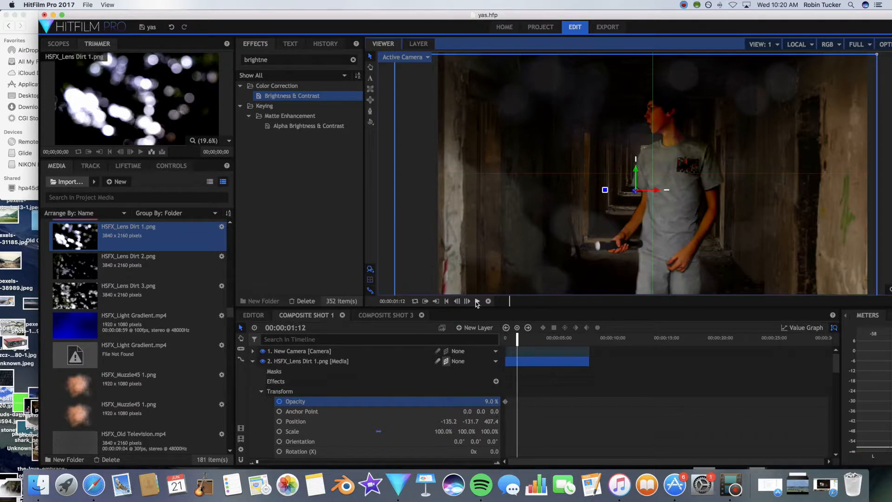
{"action": "left_click", "coordinate": [515, 336]}
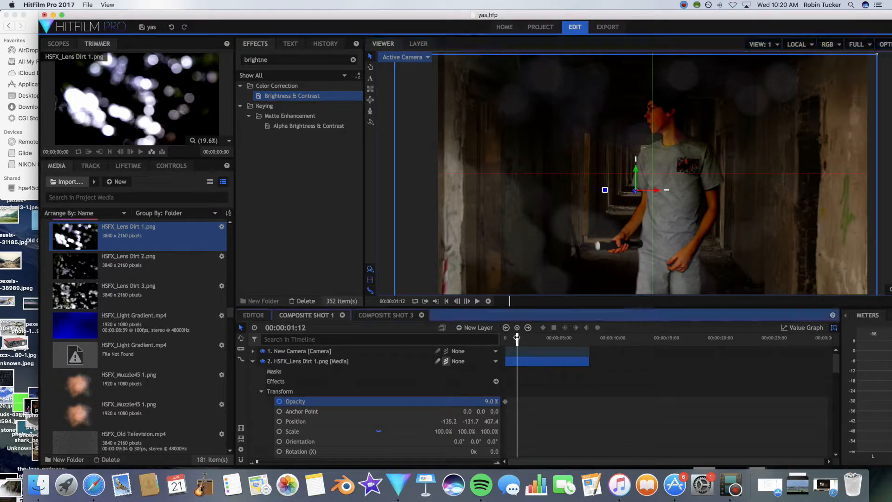
{"action": "left_click_drag", "start_coordinate": [508, 303], "coordinate": [501, 305]}
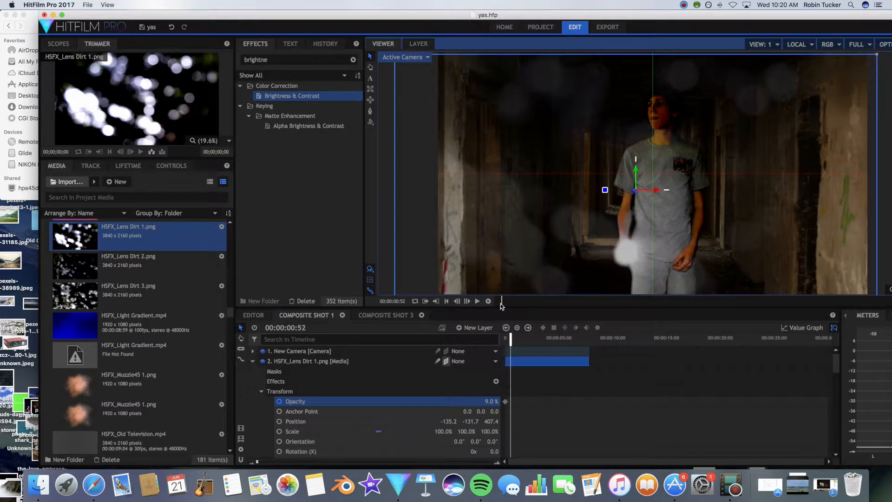
{"action": "left_click", "coordinate": [490, 403]}
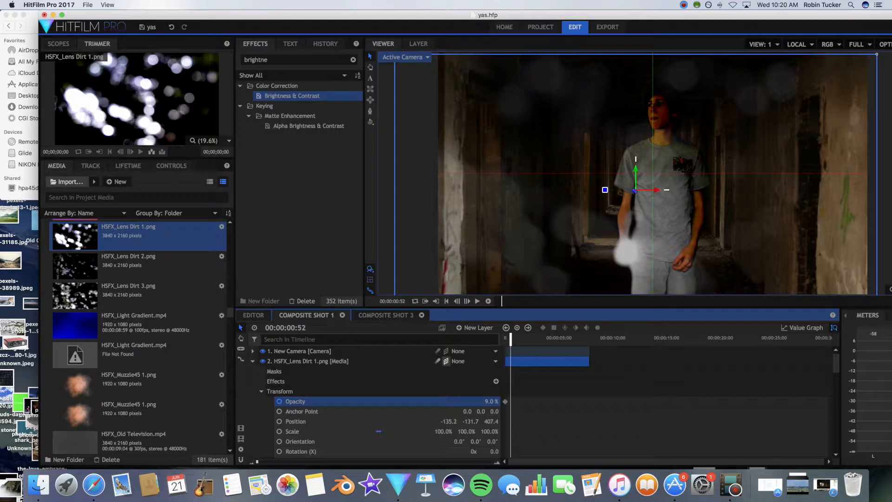
{"action": "key", "text": "Return"}
{"action": "left_click_drag", "start_coordinate": [486, 400], "coordinate": [498, 401]}
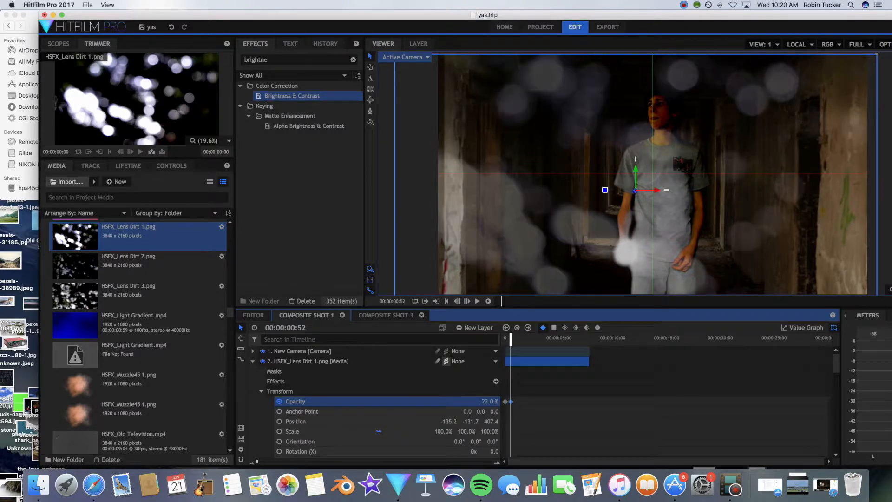
Add further lens dirt opacity keyframes matching the flashlight's direction, ending with 6.0% at 00:00:05:61.
{"action": "left_click_drag", "start_coordinate": [501, 302], "coordinate": [511, 303]}
{"action": "left_click_drag", "start_coordinate": [490, 401], "coordinate": [481, 401]}
{"action": "left_click_drag", "start_coordinate": [512, 302], "coordinate": [545, 302]}
{"action": "left_click_drag", "start_coordinate": [480, 402], "coordinate": [485, 401]}
{"action": "left_click_drag", "start_coordinate": [546, 302], "coordinate": [570, 302]}
{"action": "left_click_drag", "start_coordinate": [489, 402], "coordinate": [481, 402]}
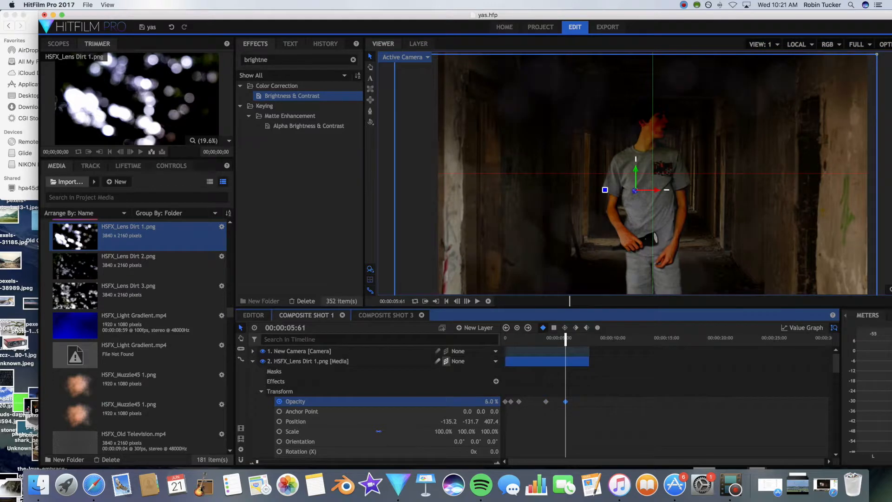
Shift the last opacity keyframe slightly earlier, keyframe a higher opacity near the clip's end, and collapse the lens dirt layer.
{"action": "left_click_drag", "start_coordinate": [565, 402], "coordinate": [556, 403]}
{"action": "left_click_drag", "start_coordinate": [571, 300], "coordinate": [583, 302]}
{"action": "left_click_drag", "start_coordinate": [487, 401], "coordinate": [494, 401]}
{"action": "left_click_drag", "start_coordinate": [584, 301], "coordinate": [585, 303]}
{"action": "left_click", "coordinate": [253, 362]}
{"action": "left_click", "coordinate": [252, 371]}
Play the composite from the beginning to check the lens dirt animation, and return the playhead to the start.
{"action": "left_click_drag", "start_coordinate": [578, 339], "coordinate": [478, 300]}
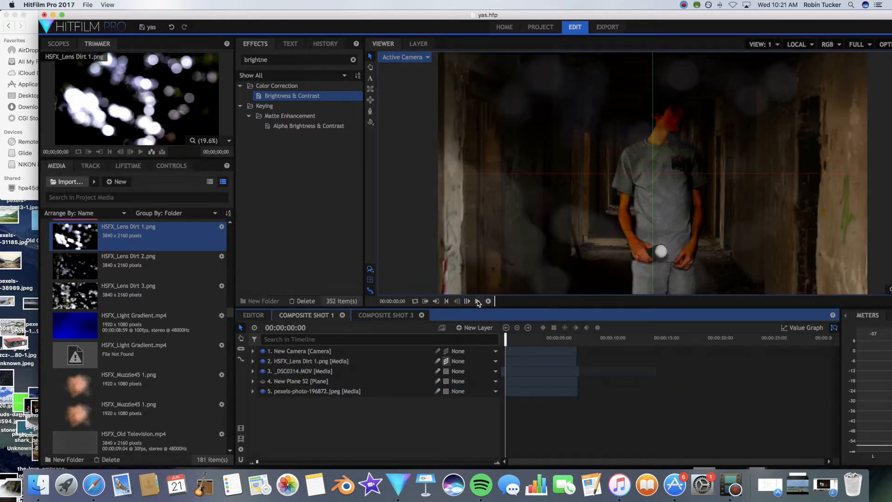
{"action": "left_click", "coordinate": [477, 300]}
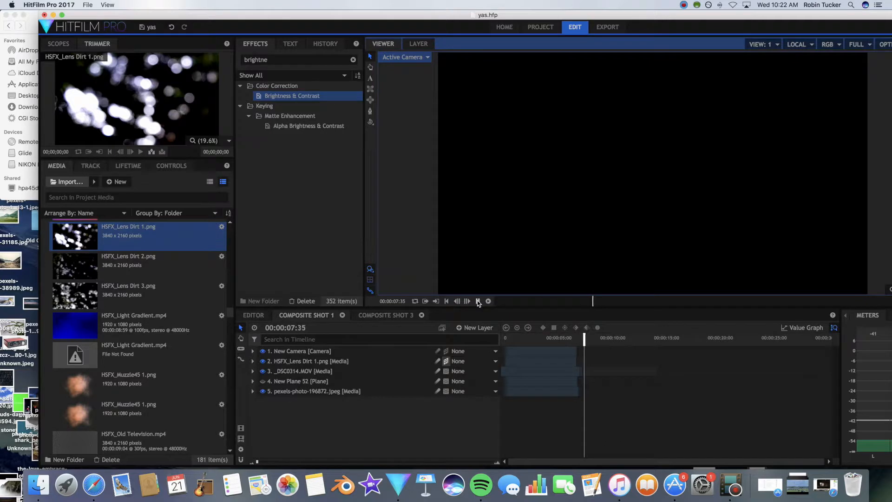
{"action": "left_click", "coordinate": [522, 338]}
{"action": "left_click_drag", "start_coordinate": [521, 337], "coordinate": [483, 334]}
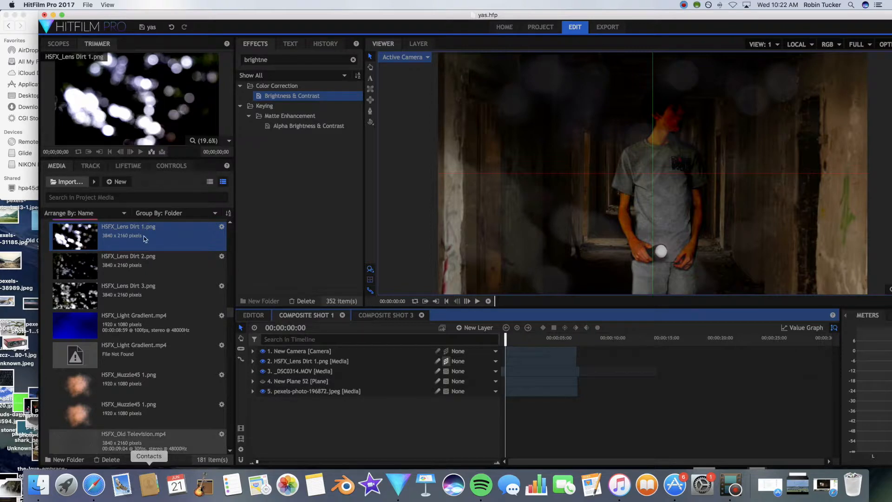
Switch to Finder and import HSFX_Ultimate Cinema.png from the Cinematic Filters Pack folder into the project media.
{"action": "left_click", "coordinate": [35, 27]}
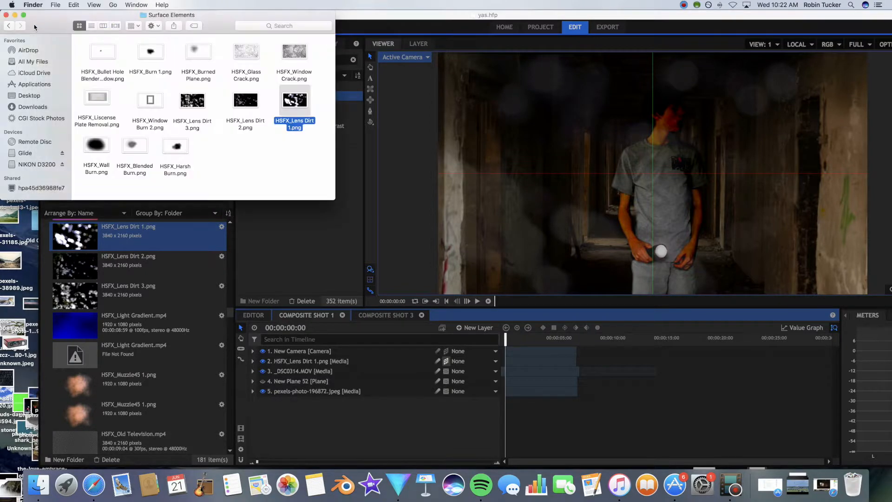
{"action": "left_click", "coordinate": [258, 176]}
{"action": "left_click", "coordinate": [9, 27]}
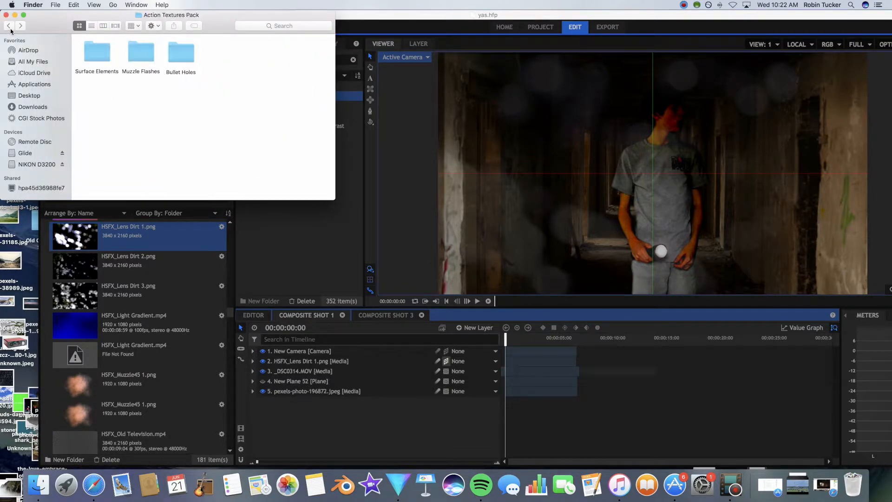
{"action": "left_click", "coordinate": [9, 27]}
{"action": "double_click", "coordinate": [226, 52]}
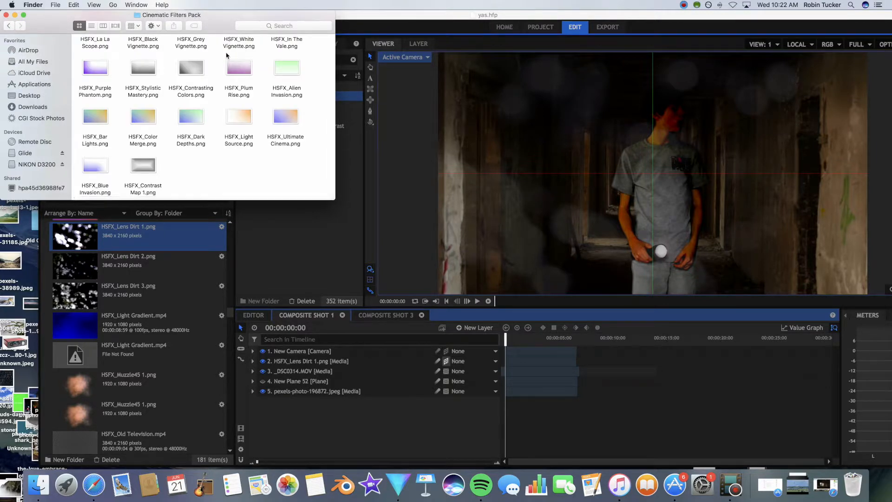
{"action": "left_click_drag", "start_coordinate": [290, 120], "coordinate": [191, 277]}
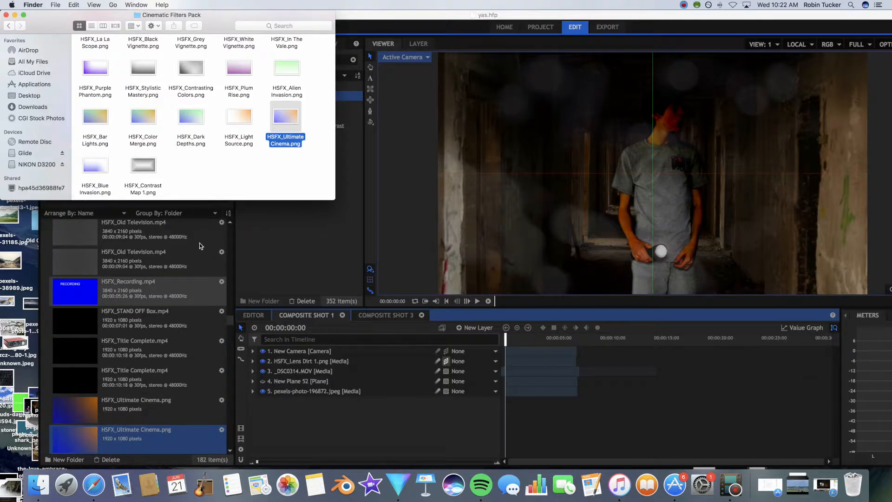
Import HSFX_Volumetric Smoke.mp4 from the environment lighting pack's Volumetric folder into the project media.
{"action": "left_click", "coordinate": [204, 178]}
{"action": "left_click", "coordinate": [8, 27]}
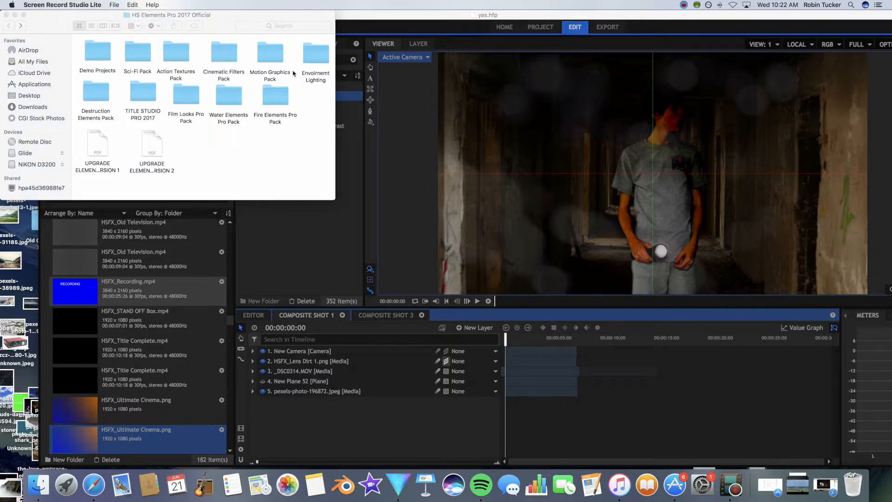
{"action": "double_click", "coordinate": [317, 57]}
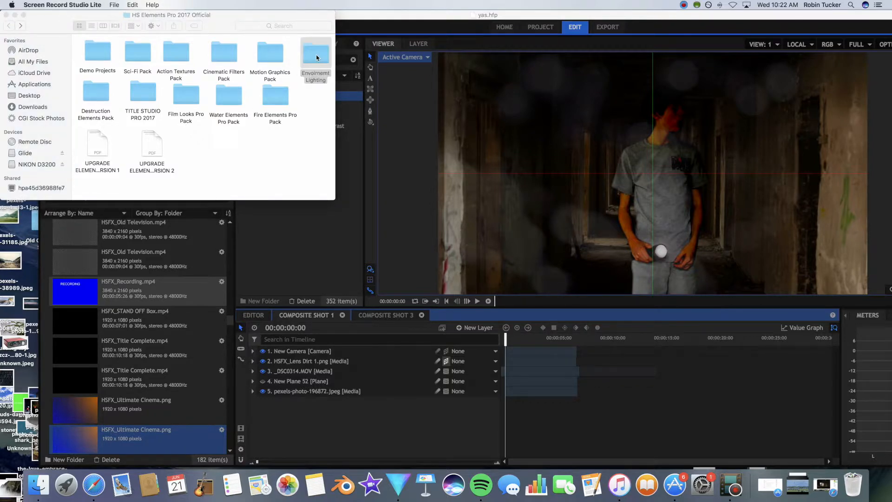
{"action": "left_click", "coordinate": [203, 48]}
{"action": "double_click", "coordinate": [203, 48]}
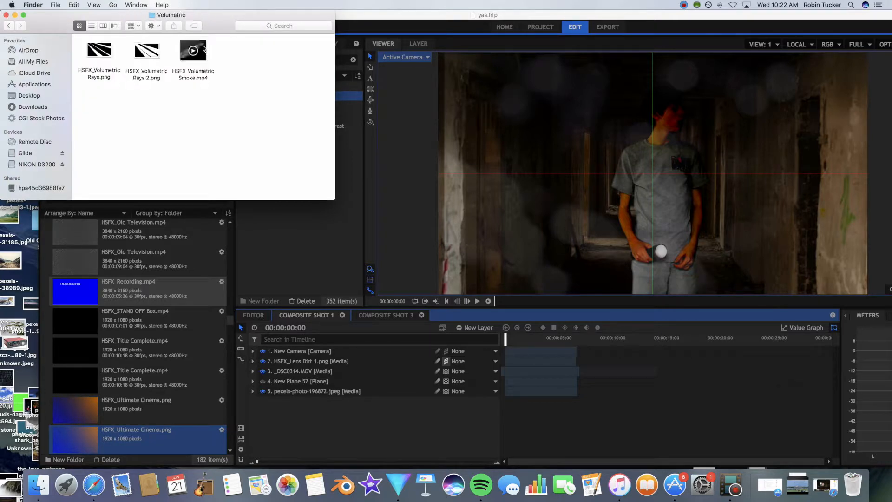
{"action": "left_click_drag", "start_coordinate": [193, 51], "coordinate": [160, 396]}
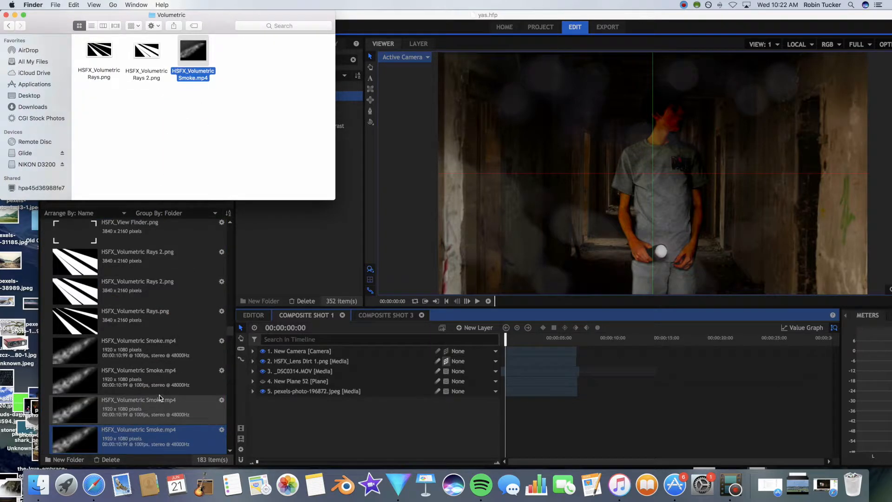
Return to HitFilm, add HSFX_Volumetric Smoke.mp4 directly beneath the lens dirt layer, and convert it to a 3D Plane.
{"action": "left_click", "coordinate": [249, 408]}
{"action": "left_click_drag", "start_coordinate": [130, 438], "coordinate": [298, 366]}
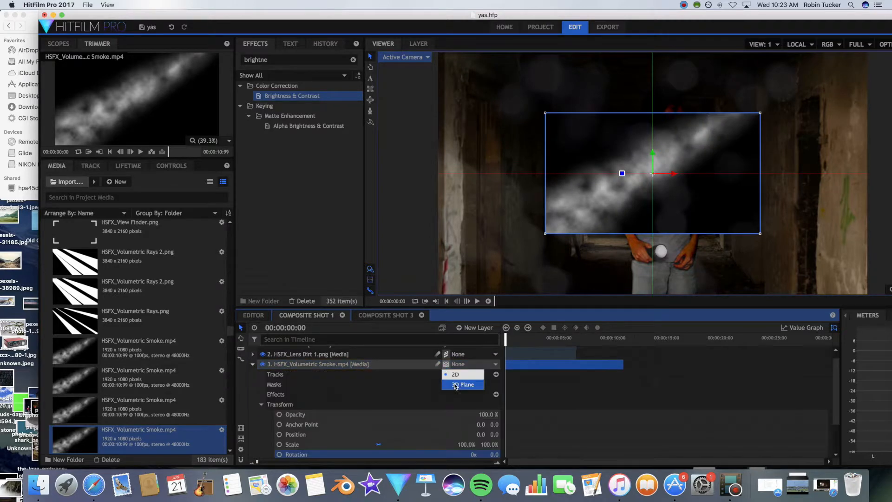
{"action": "left_click", "coordinate": [456, 386]}
Set the volumetric smoke layer's Y rotation to 180° so the smoke is mirrored horizontally.
{"action": "scroll", "coordinate": [457, 394], "scroll_direction": "down", "scroll_amount": 3}
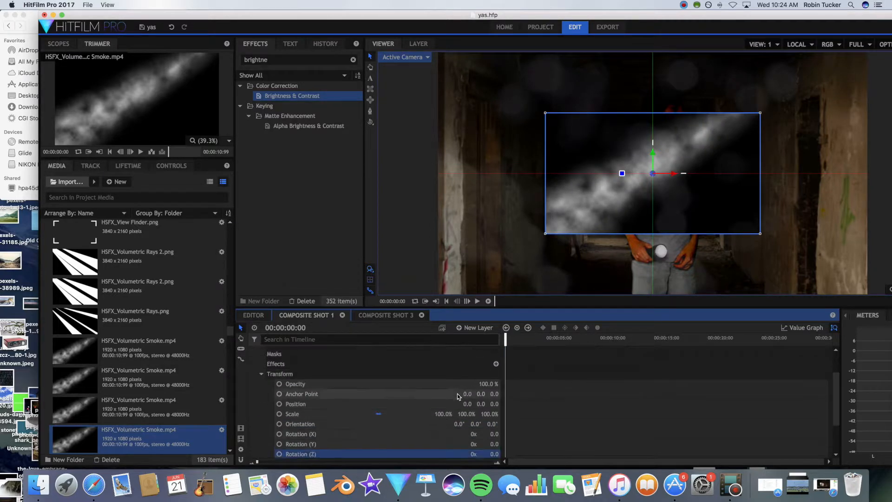
{"action": "left_click_drag", "start_coordinate": [489, 443], "coordinate": [493, 443]}
{"action": "left_click", "coordinate": [492, 443]}
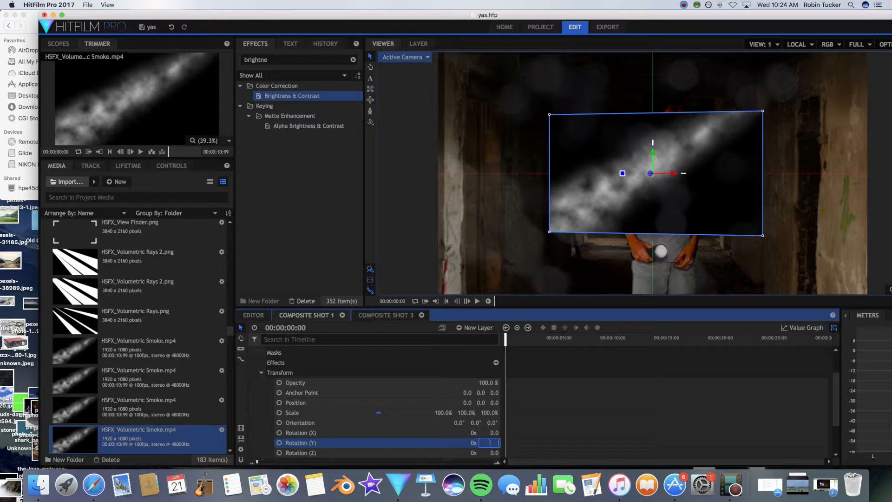
{"action": "type", "text": "180"}
{"action": "key", "text": "Return"}
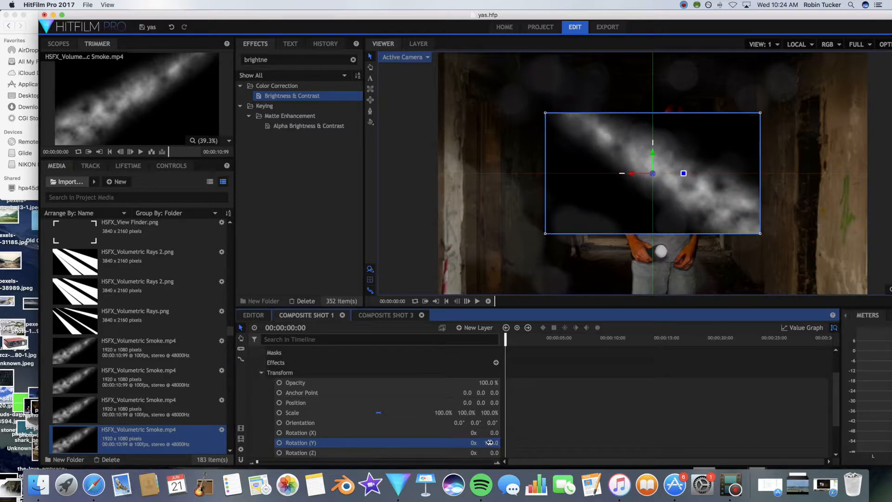
Set the HSFX_Volumetric Smoke.mp4 layer's blend mode to Screen.
{"action": "scroll", "coordinate": [296, 372], "scroll_direction": "up", "scroll_amount": 4}
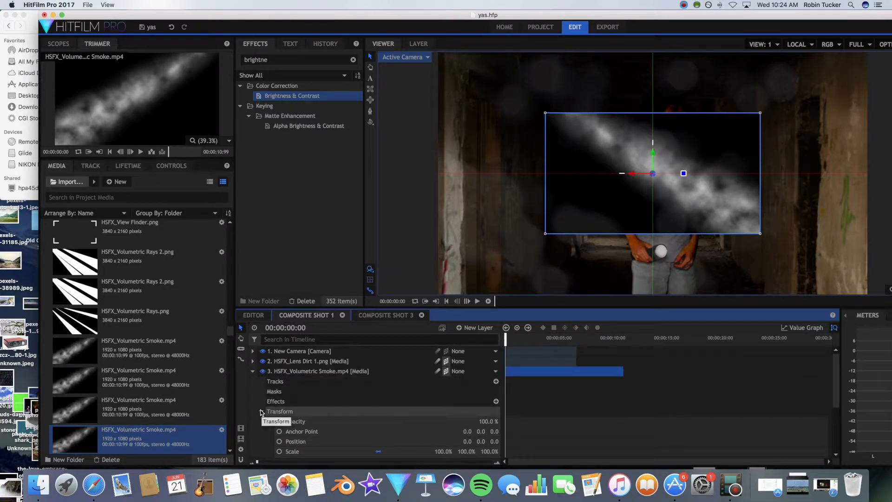
{"action": "left_click", "coordinate": [321, 373]}
{"action": "right_click", "coordinate": [322, 374]}
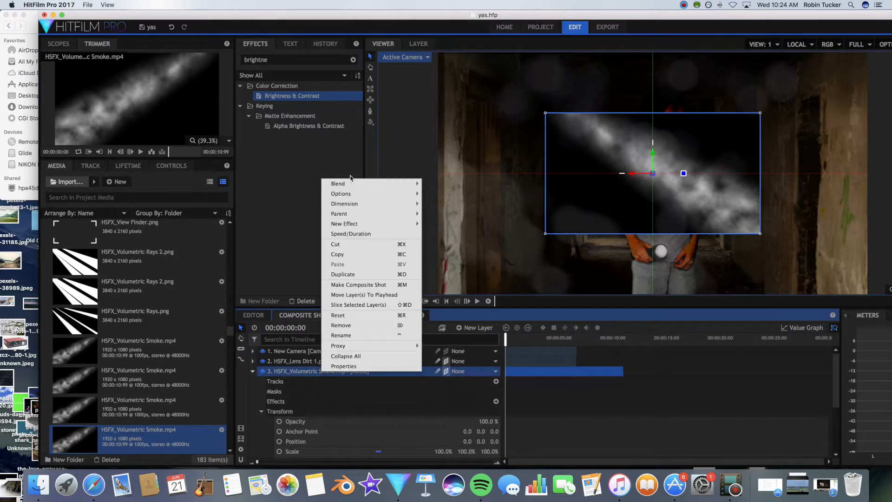
{"action": "mouse_move", "coordinate": [336, 183]}
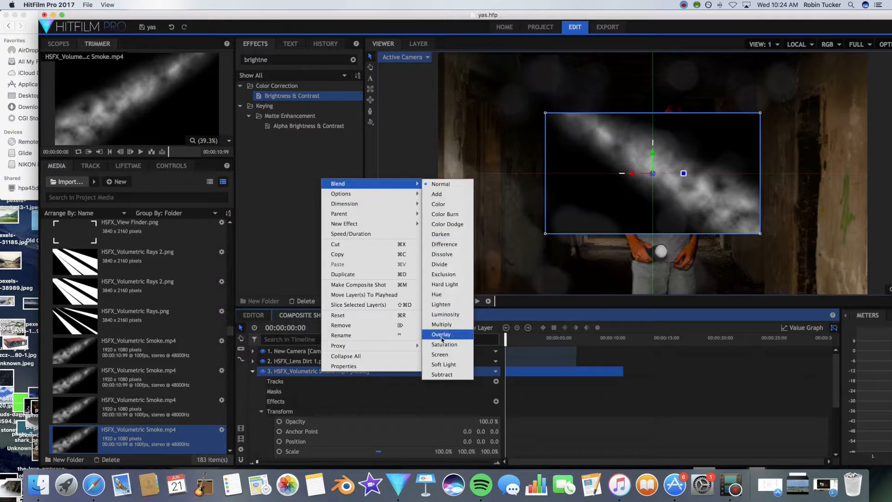
{"action": "left_click", "coordinate": [442, 354]}
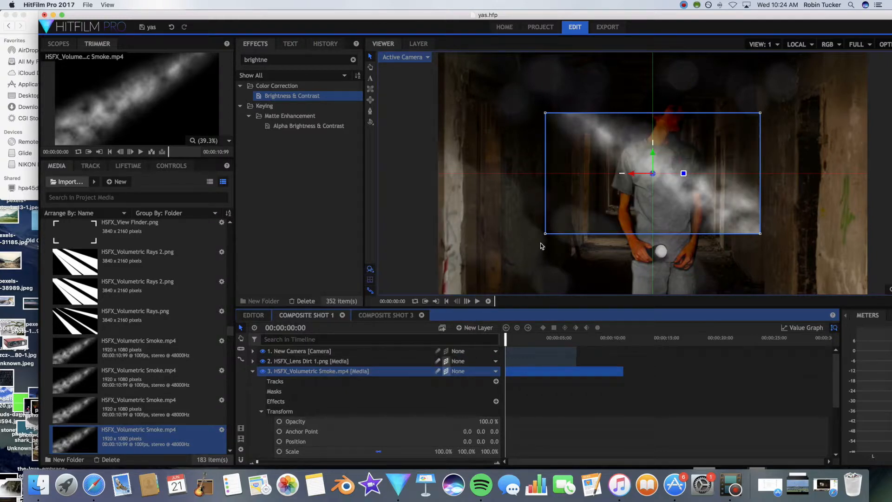
Enlarge the volumetric smoke layer to about 220.8% by 204.2% to cover the frame, and set its opacity to 60%.
{"action": "left_click_drag", "start_coordinate": [546, 238], "coordinate": [415, 300]}
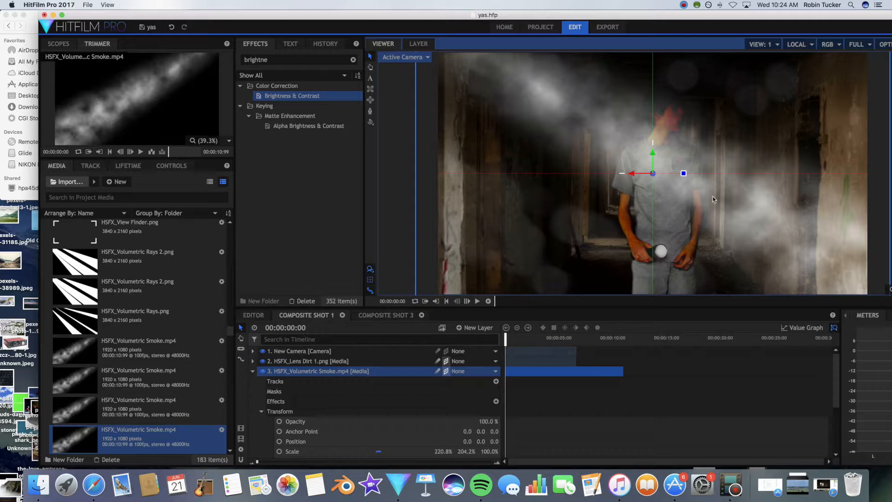
{"action": "left_click_drag", "start_coordinate": [489, 421], "coordinate": [471, 421]}
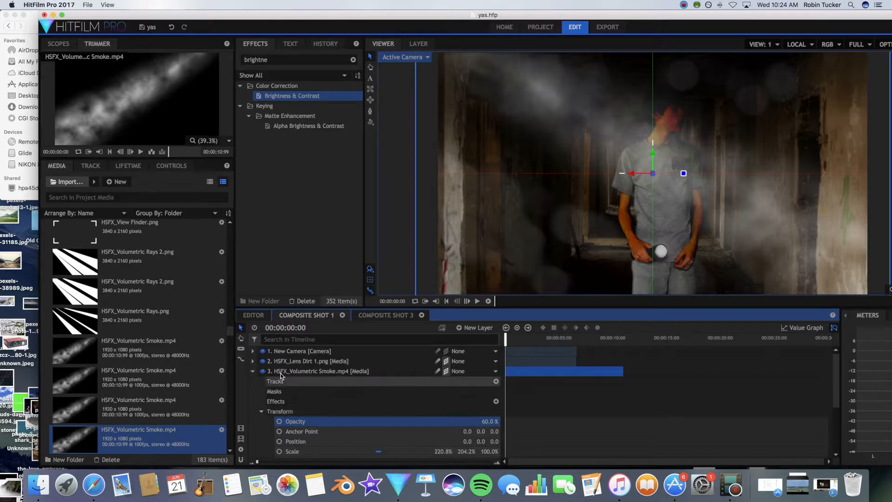
{"action": "left_click", "coordinate": [253, 371]}
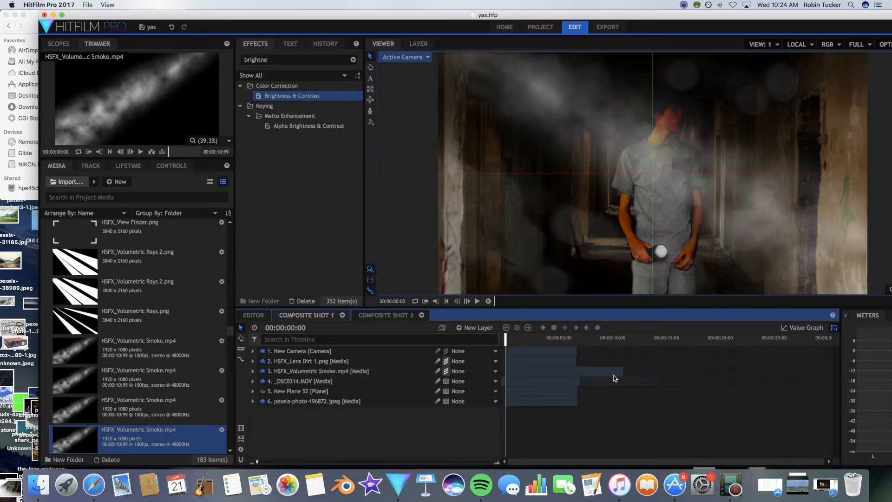
Trim the volumetric smoke layer to the end of the lens dirt layer, and play the composite to check the smoke.
{"action": "left_click", "coordinate": [622, 372]}
{"action": "left_click_drag", "start_coordinate": [622, 372], "coordinate": [578, 371]}
{"action": "left_click", "coordinate": [435, 438]}
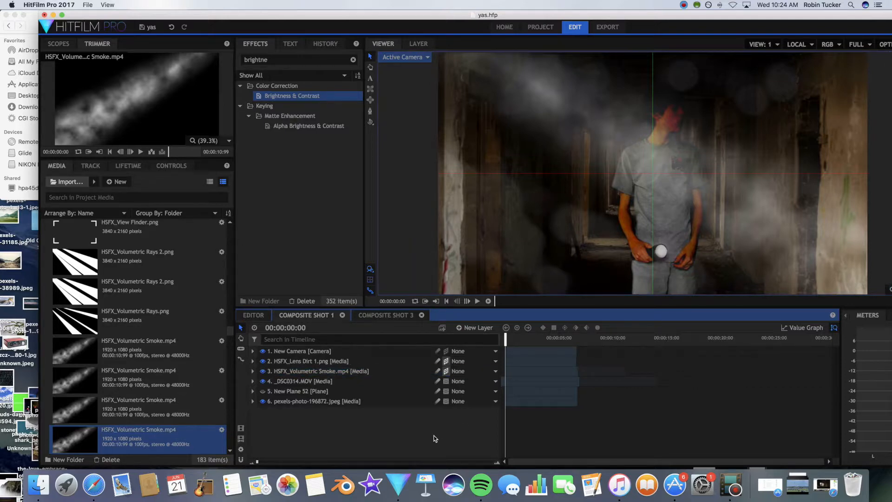
{"action": "key", "text": "space"}
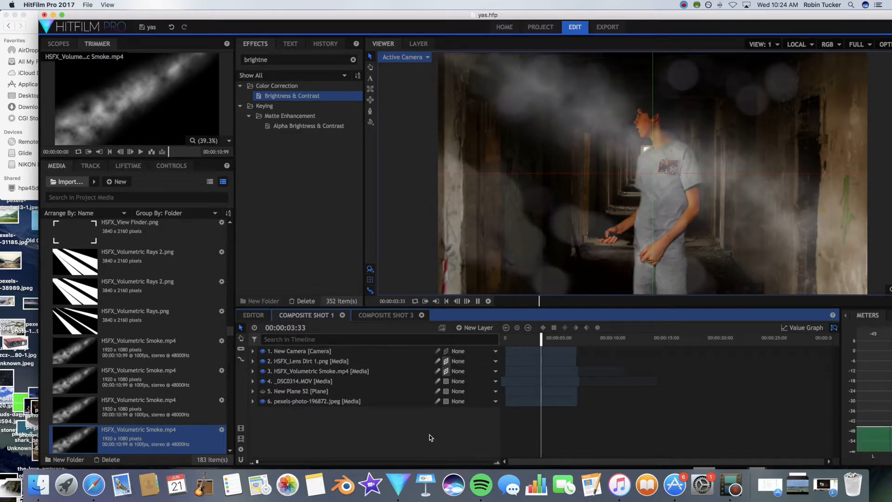
{"action": "key", "text": "space"}
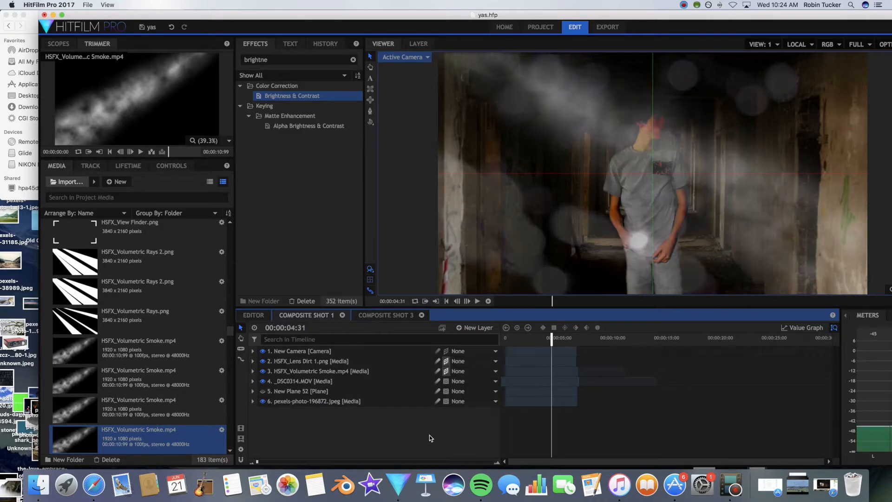
Search the project media for "ulti" and add HSFX_Ultimate Cinema.png directly beneath the camera layer.
{"action": "scroll", "coordinate": [160, 414], "scroll_direction": "down", "scroll_amount": 5}
{"action": "scroll", "coordinate": [160, 414], "scroll_direction": "down", "scroll_amount": 15}
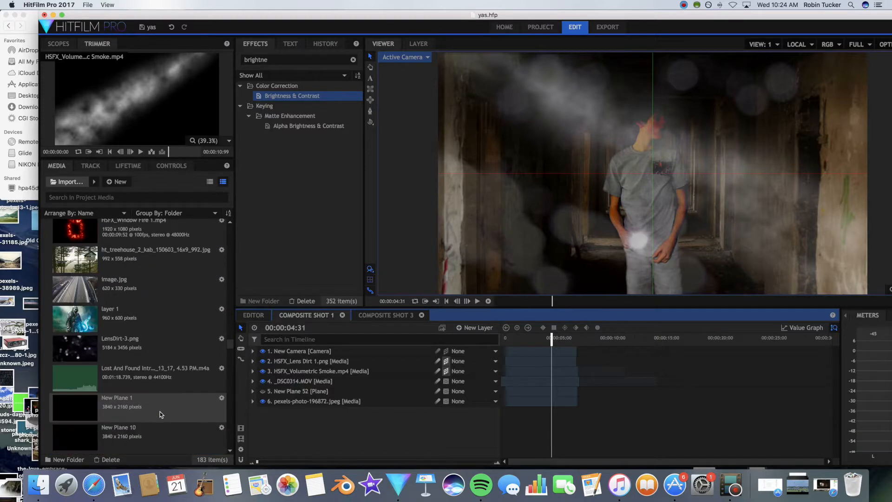
{"action": "left_click", "coordinate": [122, 195]}
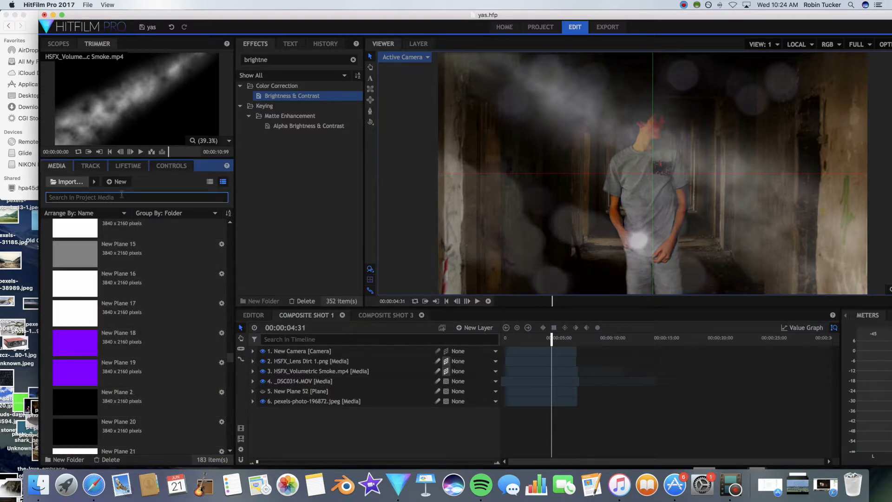
{"action": "type", "text": "ulti"}
{"action": "left_click", "coordinate": [139, 239]}
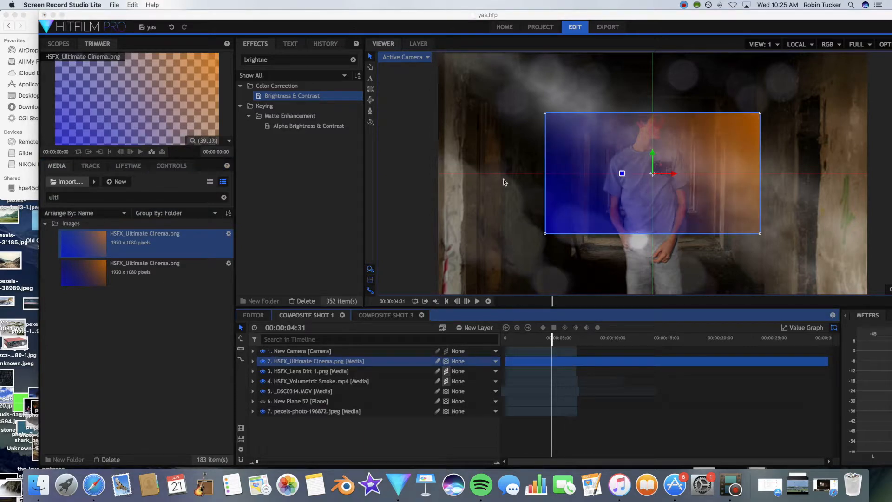
Scale the Ultimate Cinema filter to about 209.5% by 203.6% to cover the frame, and reduce its opacity to 25%.
{"action": "left_click_drag", "start_coordinate": [546, 236], "coordinate": [428, 297]}
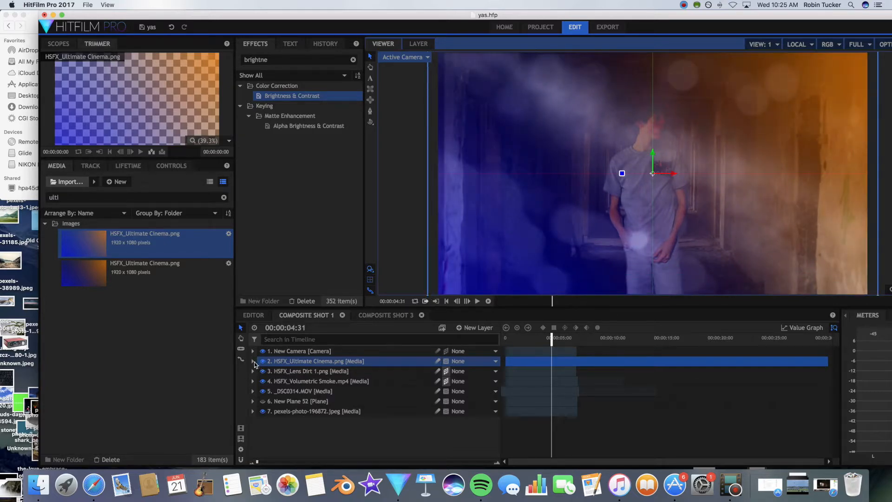
{"action": "left_click", "coordinate": [253, 362]}
{"action": "left_click", "coordinate": [261, 391]}
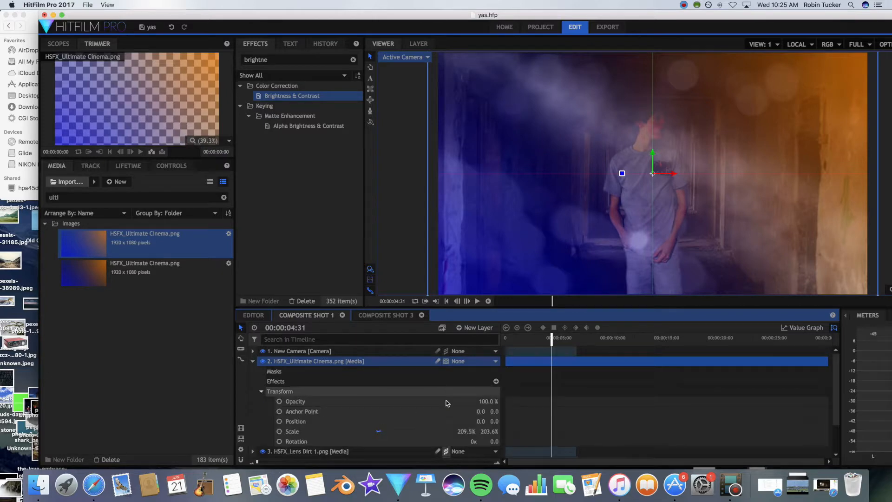
{"action": "left_click_drag", "start_coordinate": [488, 402], "coordinate": [479, 402]}
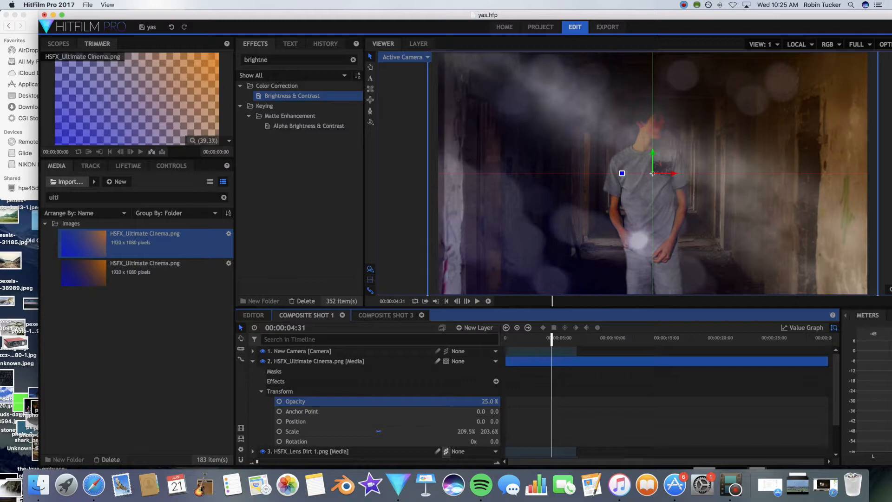
Toggle the Ultimate Cinema layer's visibility to compare the look, and lower its opacity to 19%.
{"action": "left_click", "coordinate": [262, 361]}
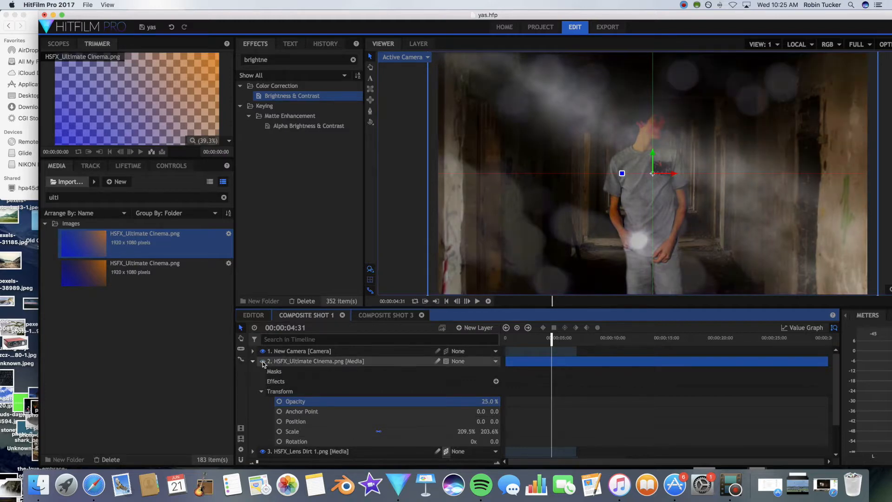
{"action": "left_click", "coordinate": [263, 361]}
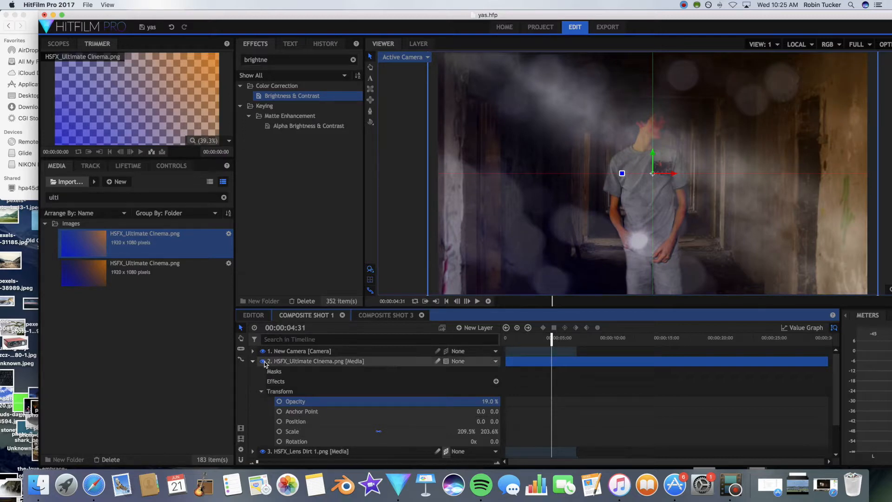
{"action": "left_click", "coordinate": [263, 361]}
{"action": "left_click", "coordinate": [254, 361]}
{"action": "left_click", "coordinate": [300, 431]}
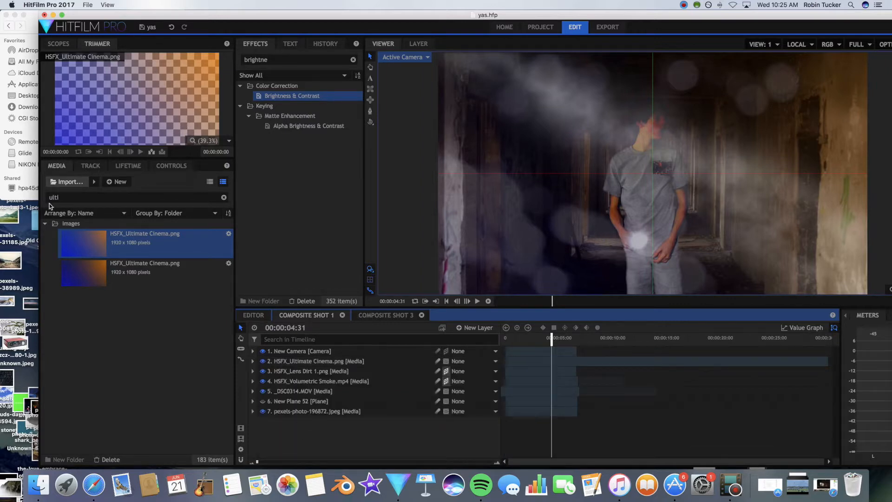
Switch to Finder, go back out of the Volumetric folder, and import HSFX_Cinema Matte.png into the HitFilm project media.
{"action": "left_click", "coordinate": [32, 23]}
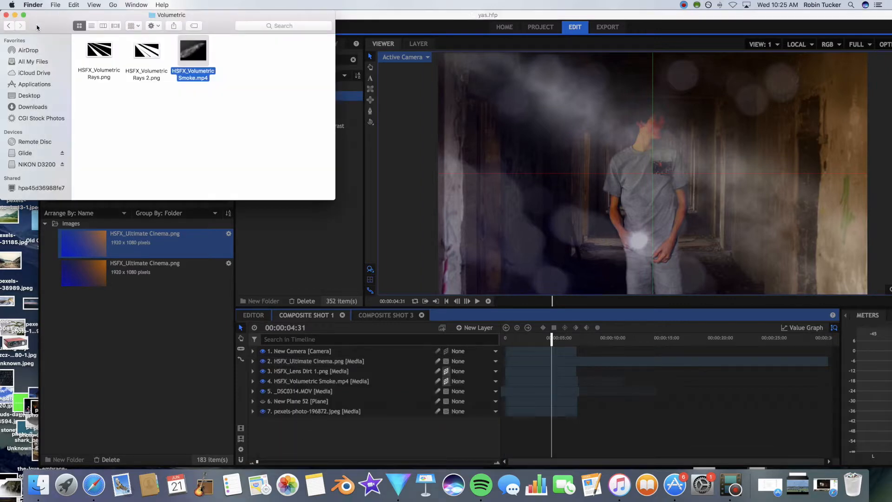
{"action": "left_click", "coordinate": [132, 116]}
{"action": "left_click", "coordinate": [10, 26]}
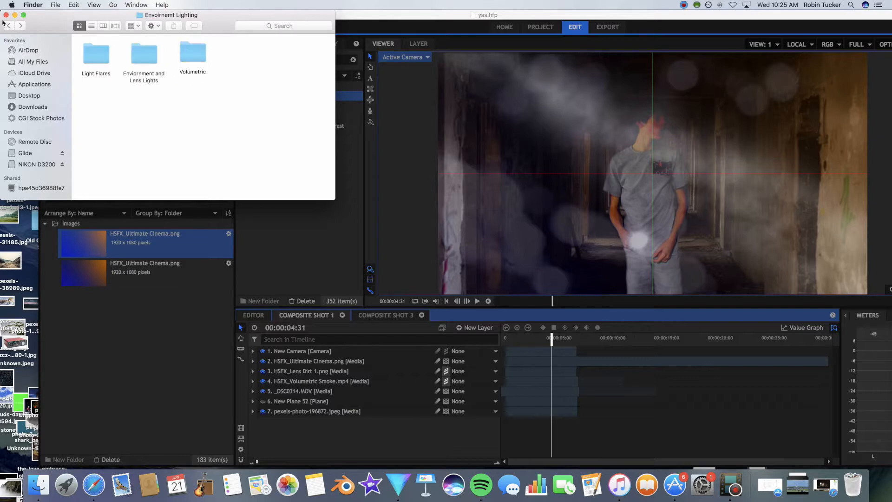
{"action": "left_click", "coordinate": [8, 25]}
{"action": "double_click", "coordinate": [186, 96]}
{"action": "left_click_drag", "start_coordinate": [203, 152], "coordinate": [158, 303]}
{"action": "left_click", "coordinate": [201, 240]}
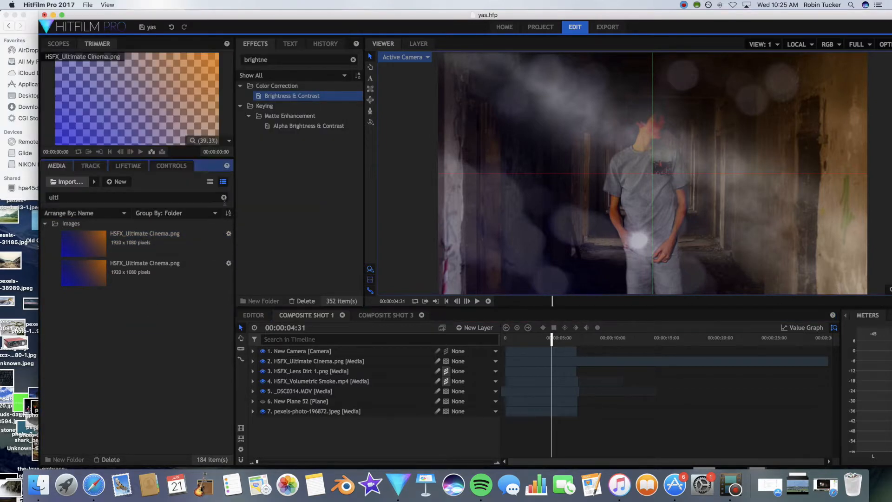
Search the project media for "cinema" and add HSFX_Cinema Matte.png as the top layer of the composite.
{"action": "left_click", "coordinate": [223, 197]}
{"action": "left_click", "coordinate": [186, 198]}
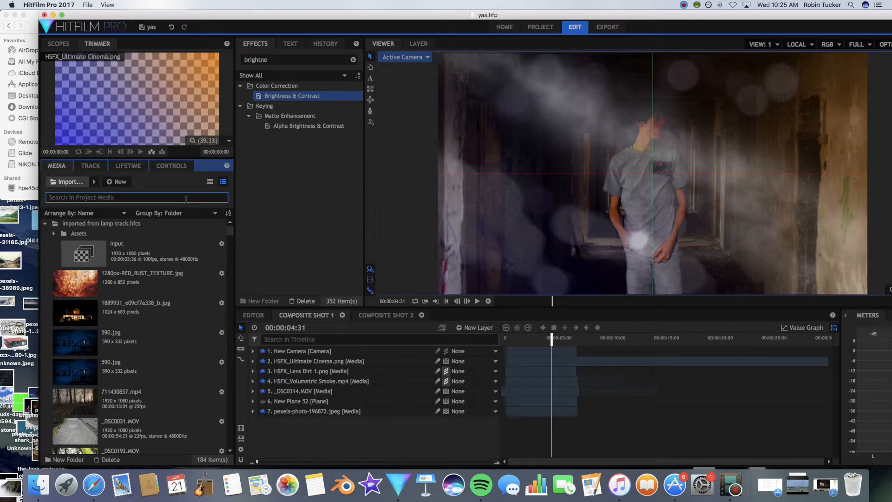
{"action": "type", "text": "cinema"}
{"action": "left_click", "coordinate": [207, 244]}
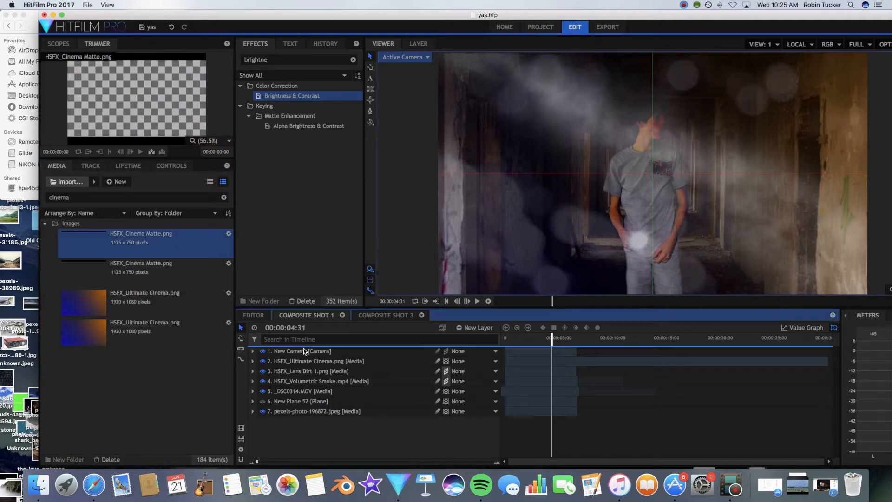
{"action": "left_click_drag", "start_coordinate": [304, 347], "coordinate": [304, 347]}
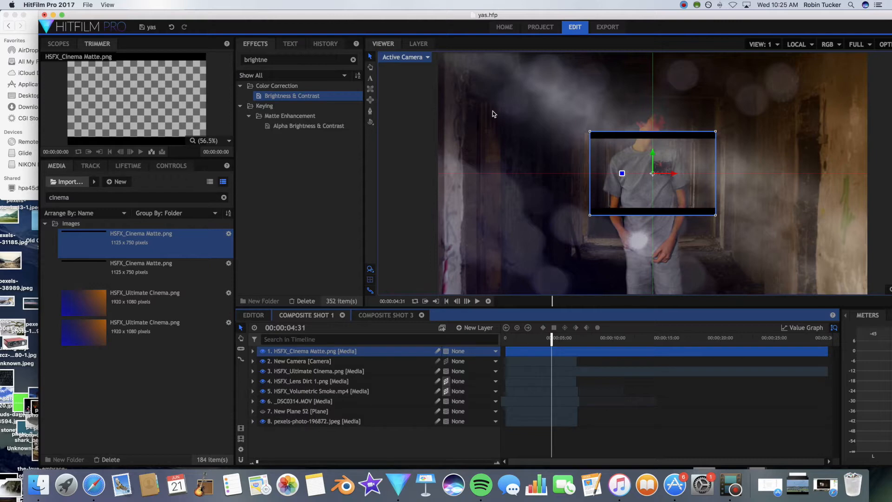
Scale the cinema matte to fill the frame, and trim the matte and Ultimate Cinema layers to the end of the camera layer.
{"action": "left_click_drag", "start_coordinate": [590, 216], "coordinate": [437, 297]}
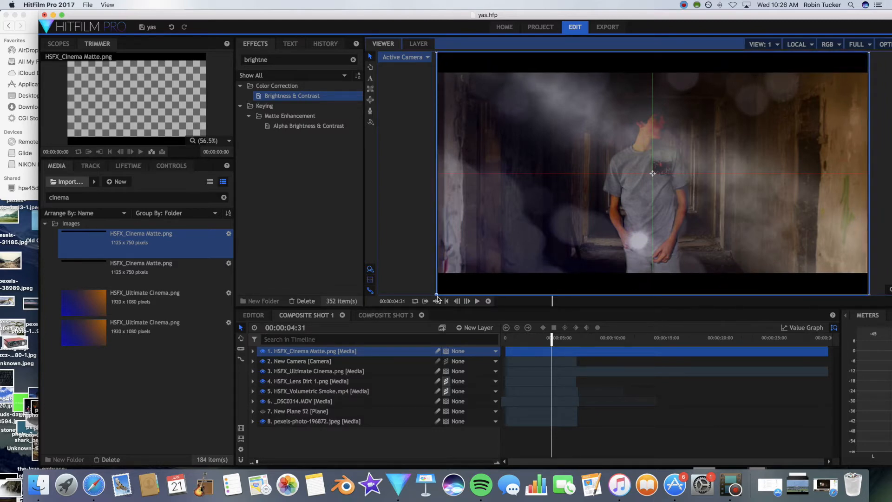
{"action": "left_click", "coordinate": [384, 445]}
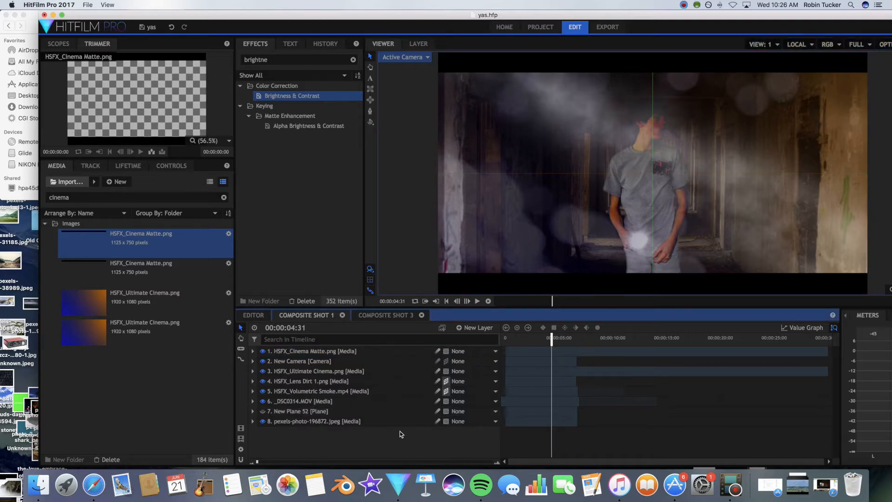
{"action": "left_click_drag", "start_coordinate": [811, 379], "coordinate": [582, 355]}
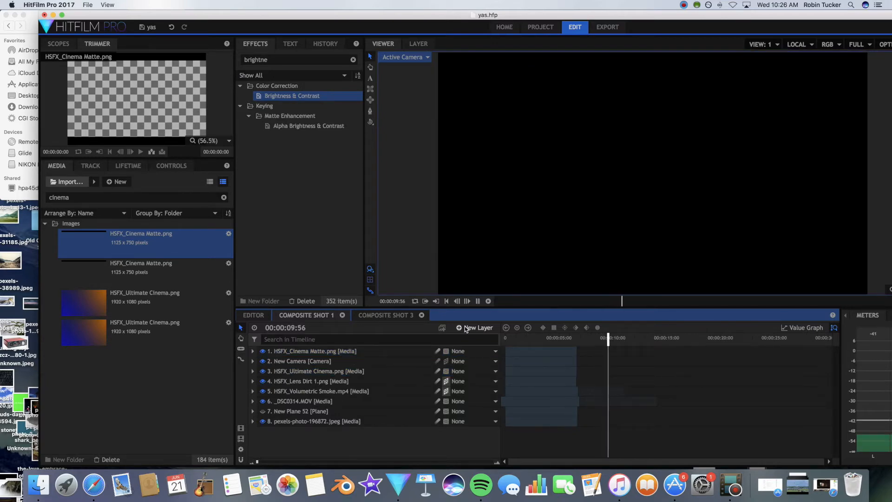
{"action": "left_click_drag", "start_coordinate": [575, 338], "coordinate": [483, 331]}
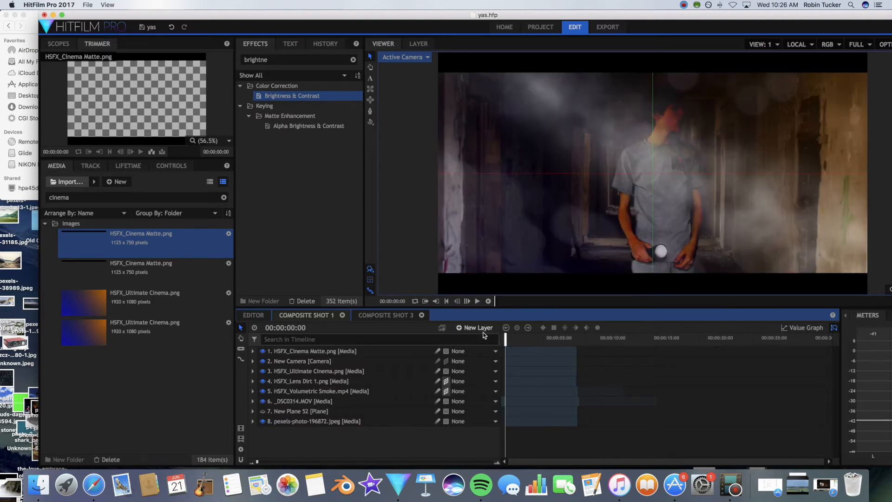